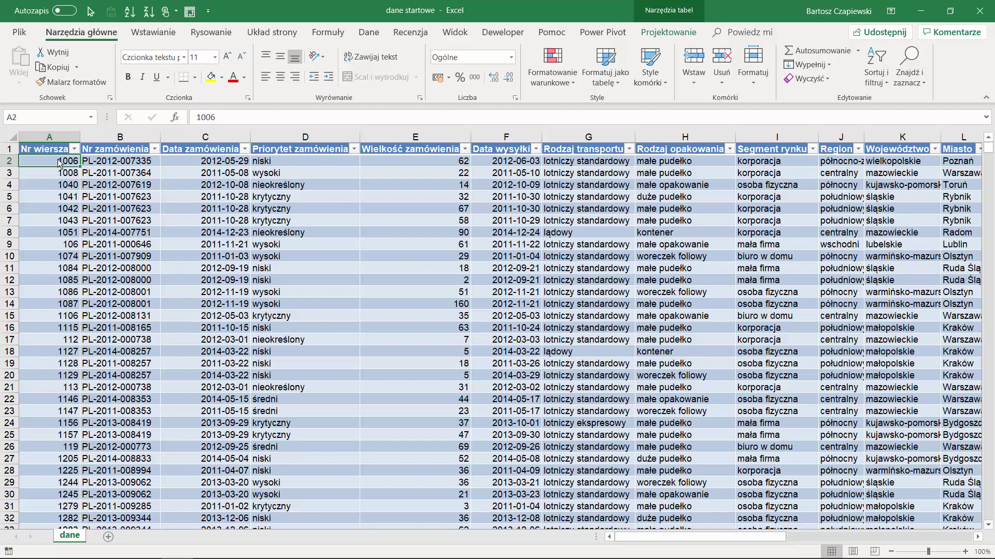
- Inspect the Wielkość zamówienia, Zysk and sales values in the order data
{"action": "left_click", "coordinate": [398, 136]}
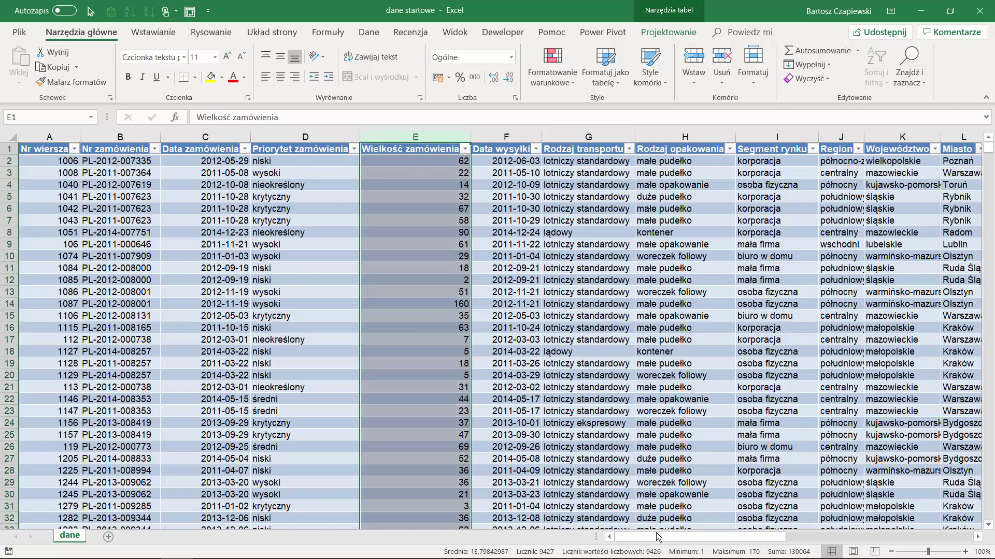
{"action": "mouse_move", "coordinate": [658, 537]}
{"action": "left_mouse_down"}
{"action": "mouse_move", "coordinate": [663, 518]}
{"action": "mouse_move", "coordinate": [705, 543]}
{"action": "mouse_move", "coordinate": [908, 543]}
{"action": "left_mouse_up"}
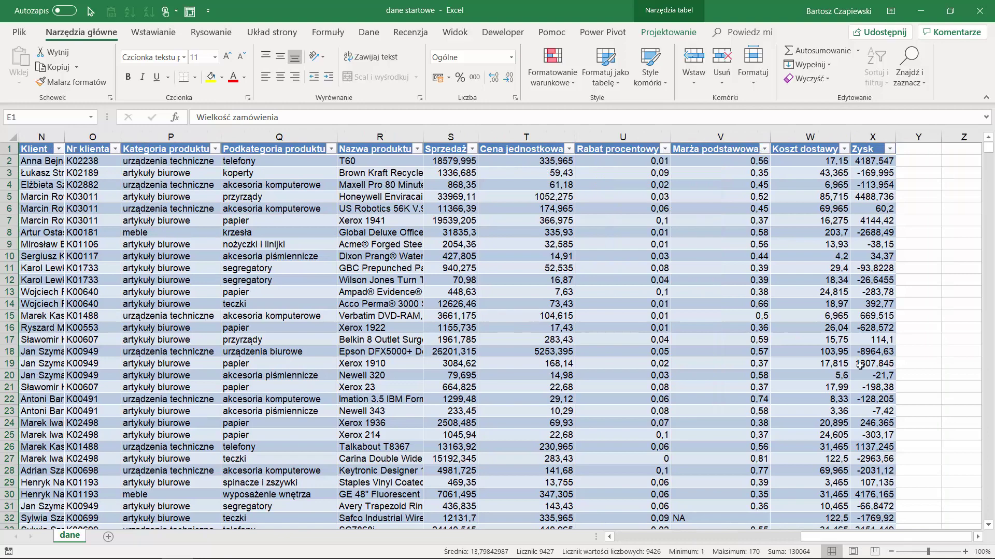
{"action": "left_click", "coordinate": [864, 139]}
{"action": "left_click", "coordinate": [430, 195]}
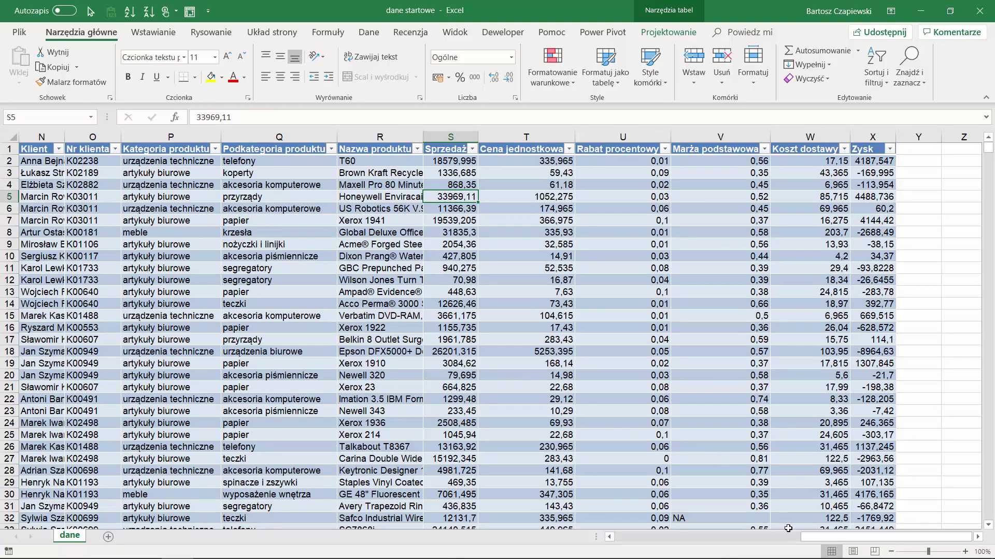
{"action": "left_click_drag", "start_coordinate": [822, 544], "coordinate": [616, 544]}
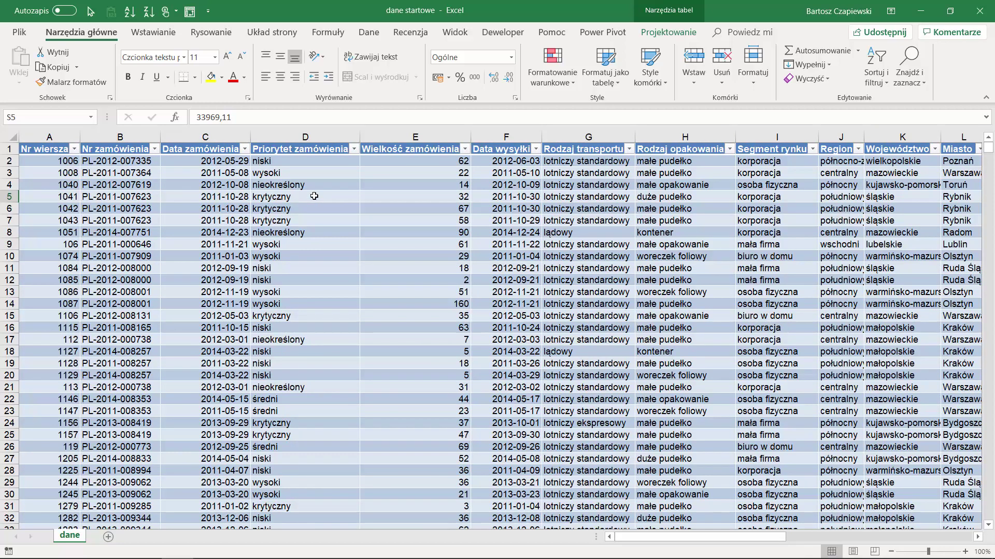
- Insert a pivot table from Tabela1 on a new sheet, Arkusz1
{"action": "left_click", "coordinate": [147, 36]}
{"action": "left_click", "coordinate": [26, 65]}
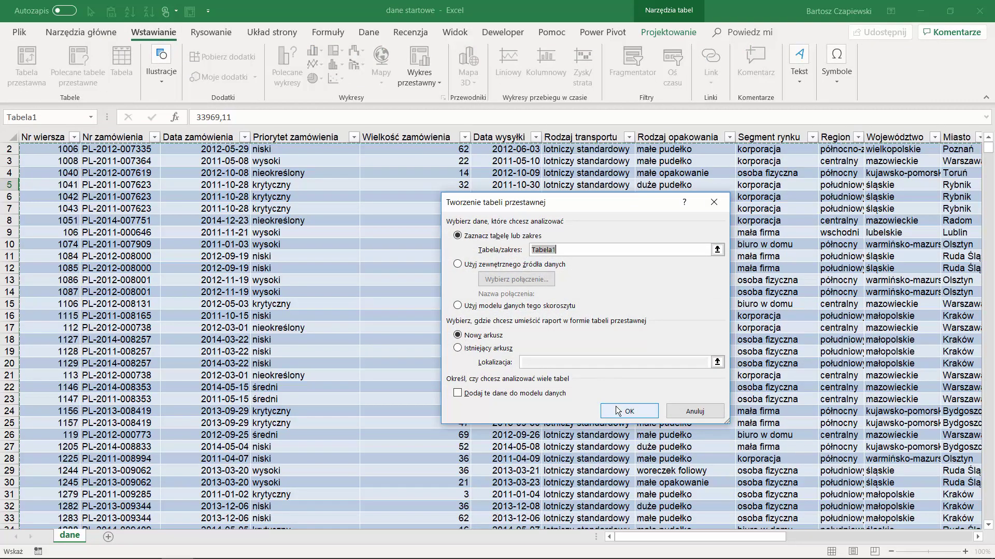
{"action": "left_click", "coordinate": [617, 411]}
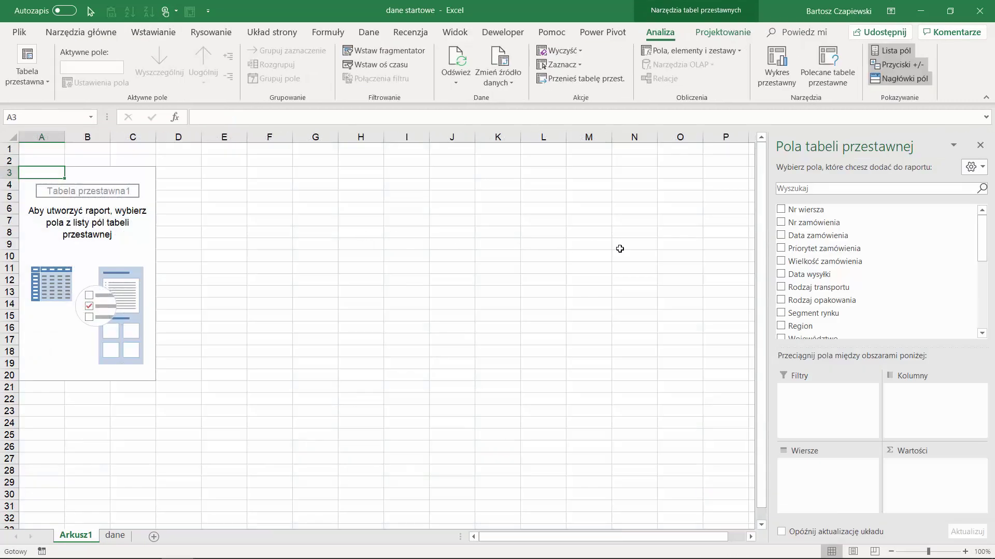
{"action": "mouse_move", "coordinate": [818, 287]}
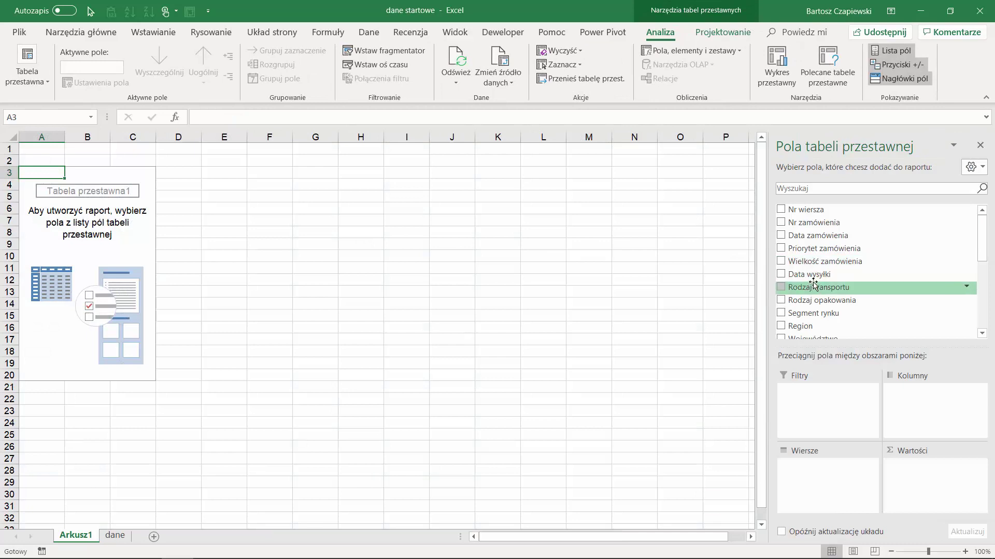
{"action": "scroll", "coordinate": [814, 282], "scroll_direction": "down", "scroll_amount": 2}
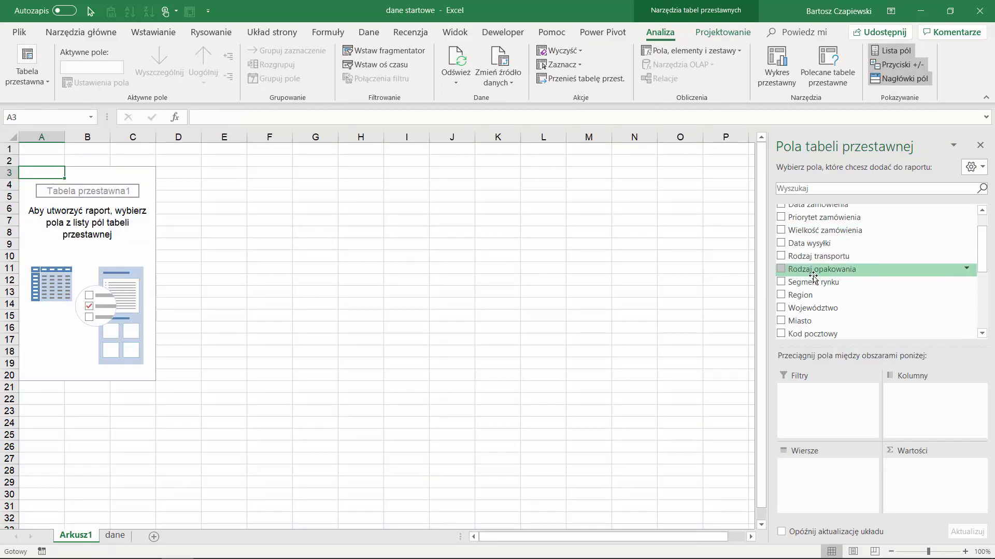
{"action": "scroll", "coordinate": [814, 280], "scroll_direction": "down", "scroll_amount": 3}
{"action": "scroll", "coordinate": [813, 278], "scroll_direction": "up", "scroll_amount": 5}
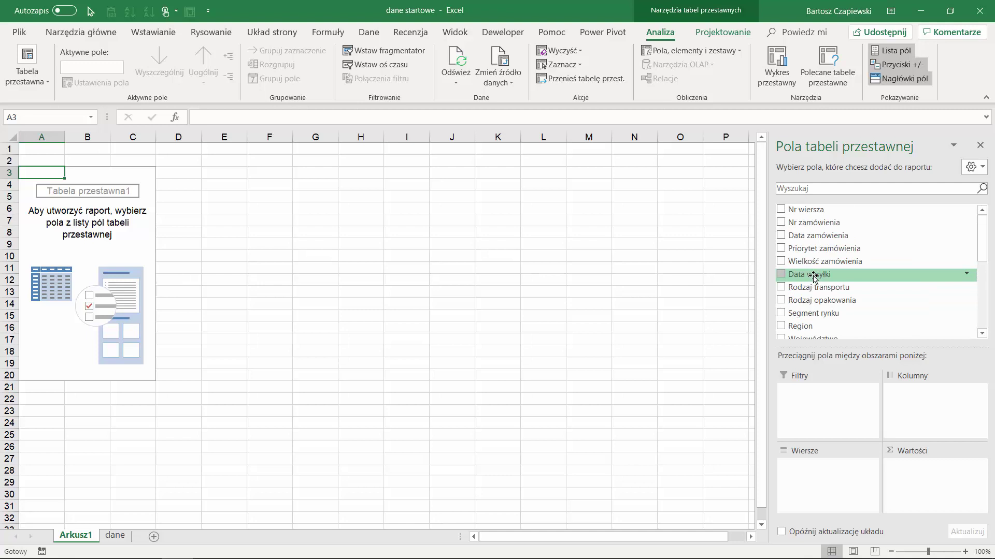
{"action": "scroll", "coordinate": [813, 278], "scroll_direction": "down", "scroll_amount": 2}
{"action": "scroll", "coordinate": [813, 279], "scroll_direction": "down", "scroll_amount": 1}
{"action": "scroll", "coordinate": [813, 280], "scroll_direction": "down", "scroll_amount": 2}
{"action": "scroll", "coordinate": [813, 282], "scroll_direction": "down", "scroll_amount": 1}
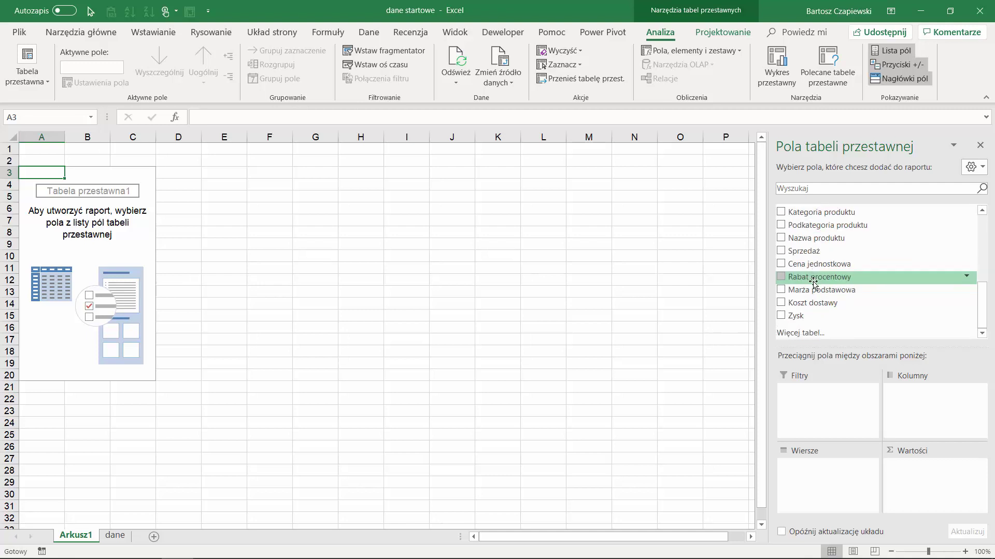
{"action": "scroll", "coordinate": [814, 277], "scroll_direction": "up", "scroll_amount": 5}
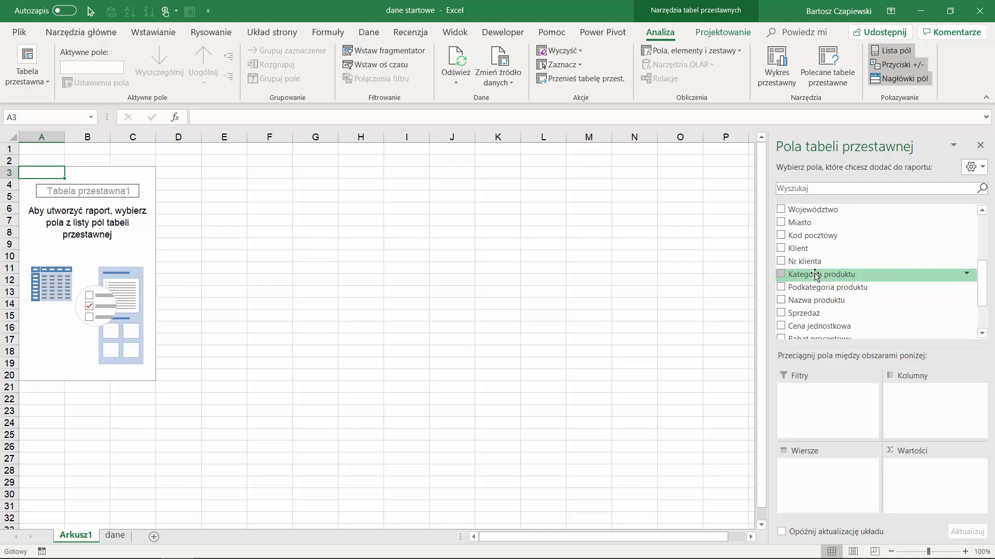
{"action": "scroll", "coordinate": [815, 276], "scroll_direction": "up", "scroll_amount": 3}
{"action": "scroll", "coordinate": [815, 275], "scroll_direction": "up", "scroll_amount": 2}
{"action": "scroll", "coordinate": [814, 275], "scroll_direction": "up", "scroll_amount": 2}
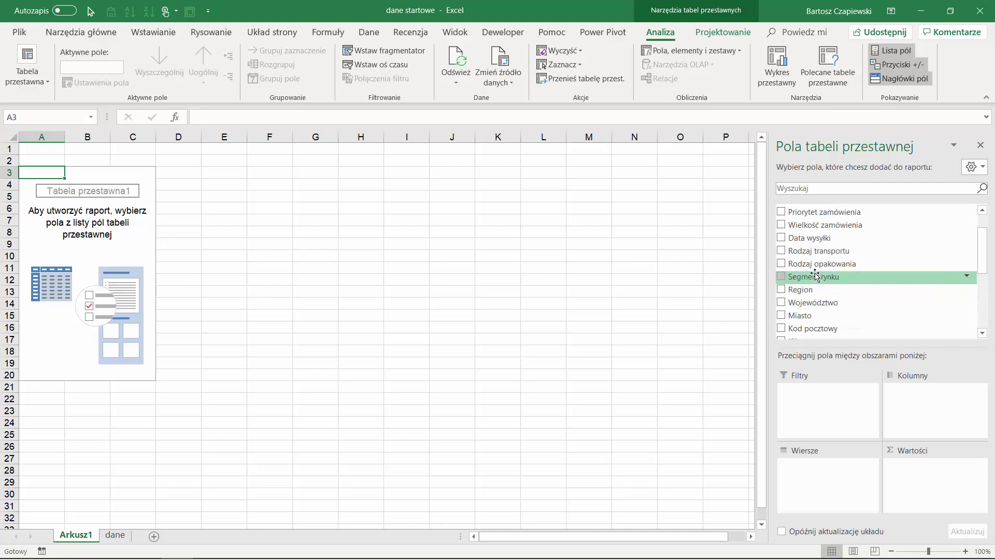
- Put Wielkość zamówienia in the pivot rows, grouped from 1 to 170 in steps of 10
{"action": "left_click_drag", "start_coordinate": [819, 225], "coordinate": [801, 473]}
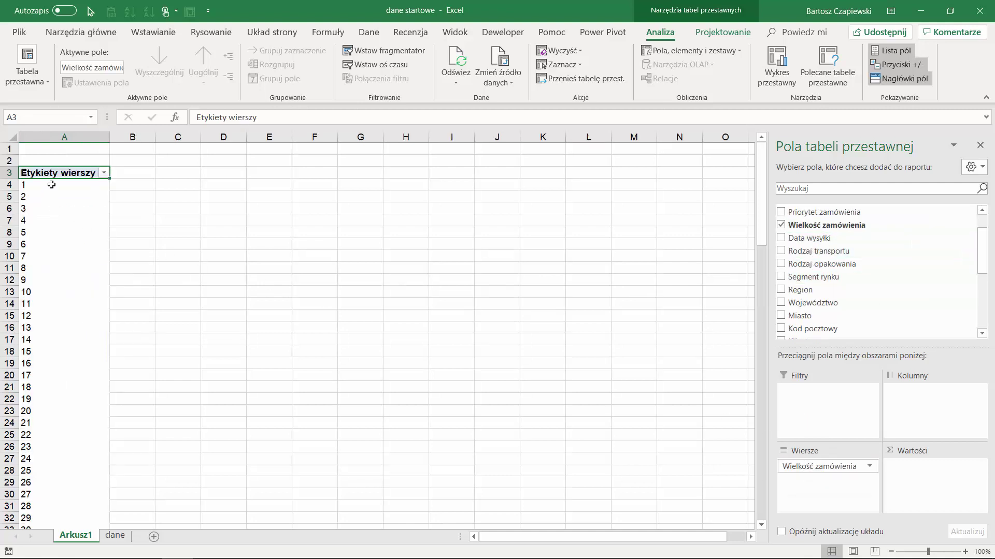
{"action": "mouse_move", "coordinate": [51, 184]}
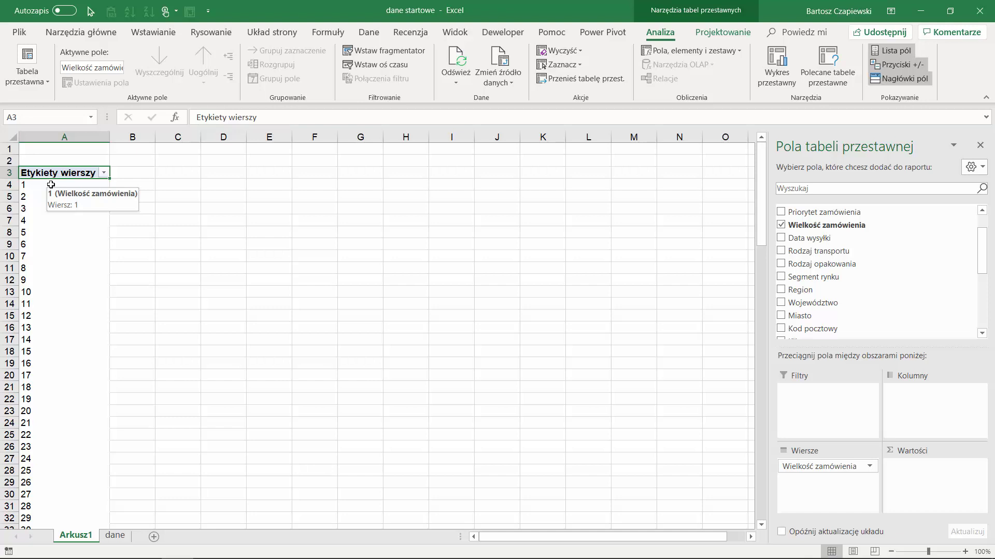
{"action": "left_click", "coordinate": [51, 185]}
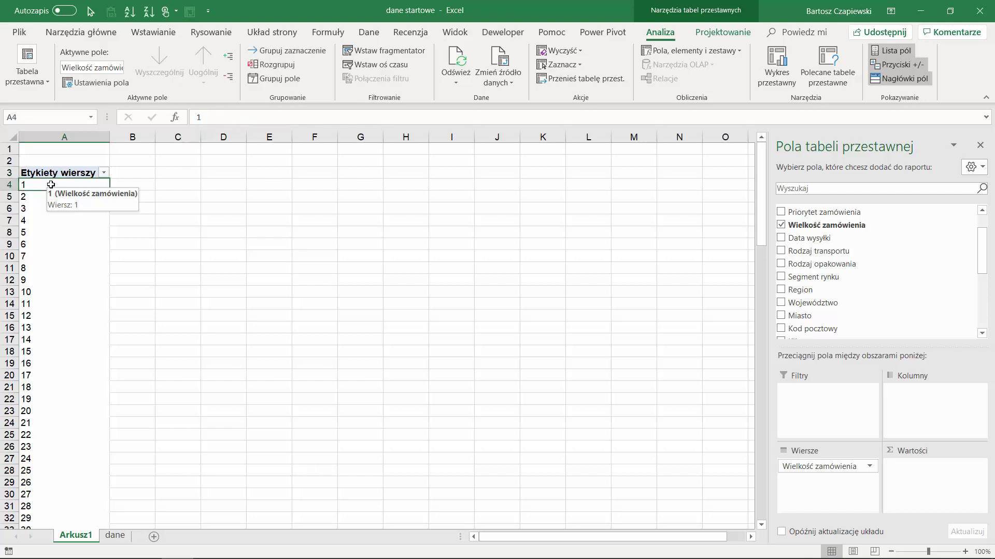
{"action": "right_click", "coordinate": [50, 185]}
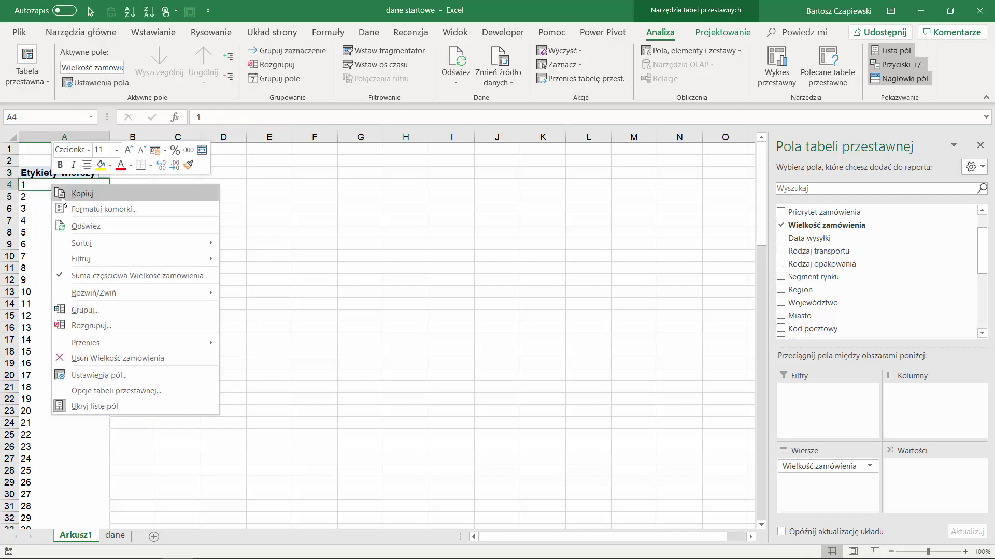
{"action": "left_click", "coordinate": [98, 310]}
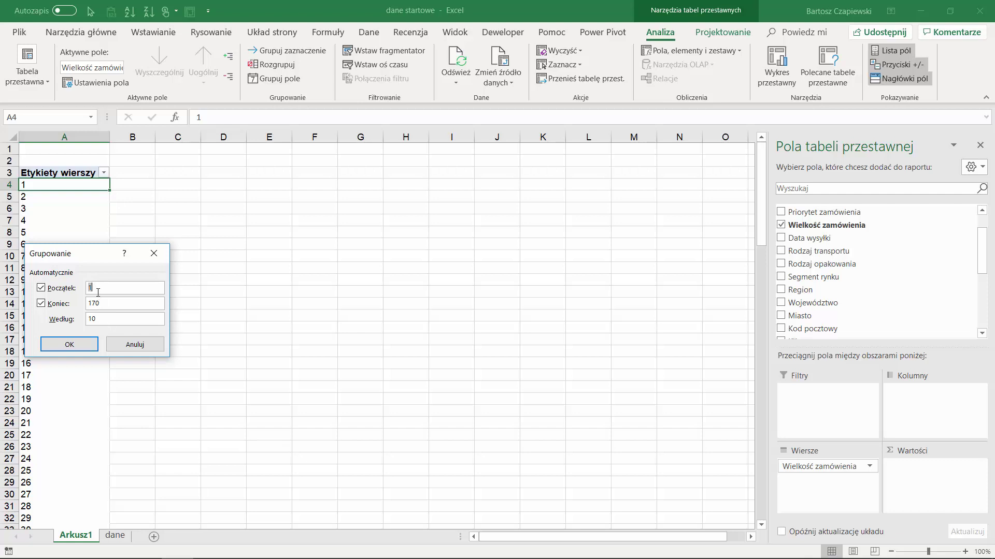
{"action": "left_click", "coordinate": [73, 346]}
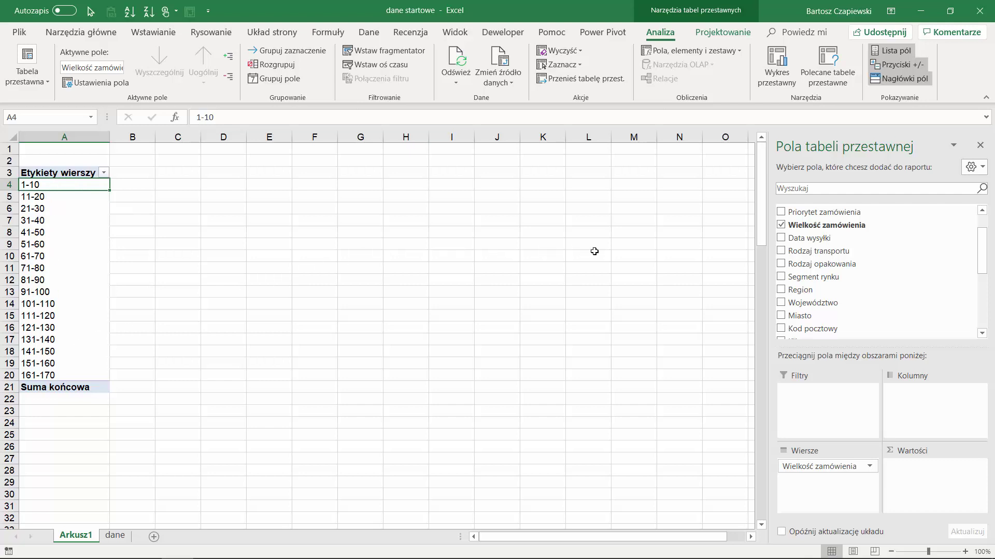
- Count Nr zamówienia per order-size band and select the sparse 101-110 to 161-170 bands
{"action": "scroll", "coordinate": [816, 263], "scroll_direction": "down", "scroll_amount": 1}
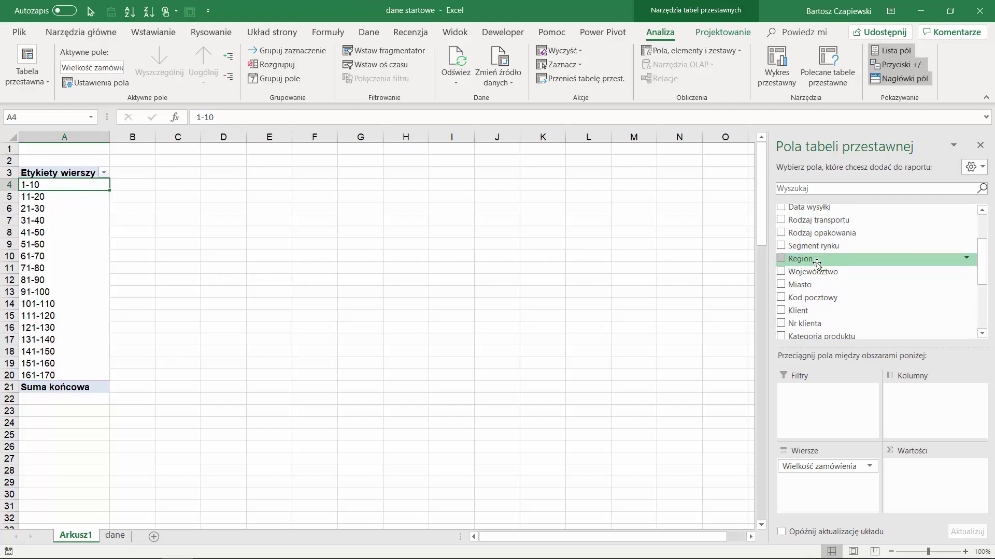
{"action": "scroll", "coordinate": [817, 263], "scroll_direction": "up", "scroll_amount": 2}
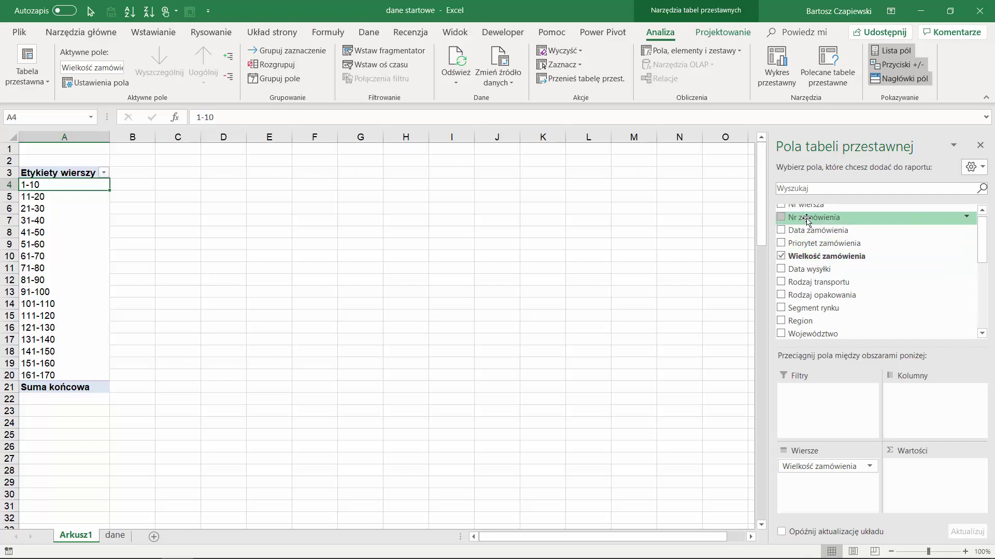
{"action": "left_click_drag", "start_coordinate": [806, 220], "coordinate": [927, 491]}
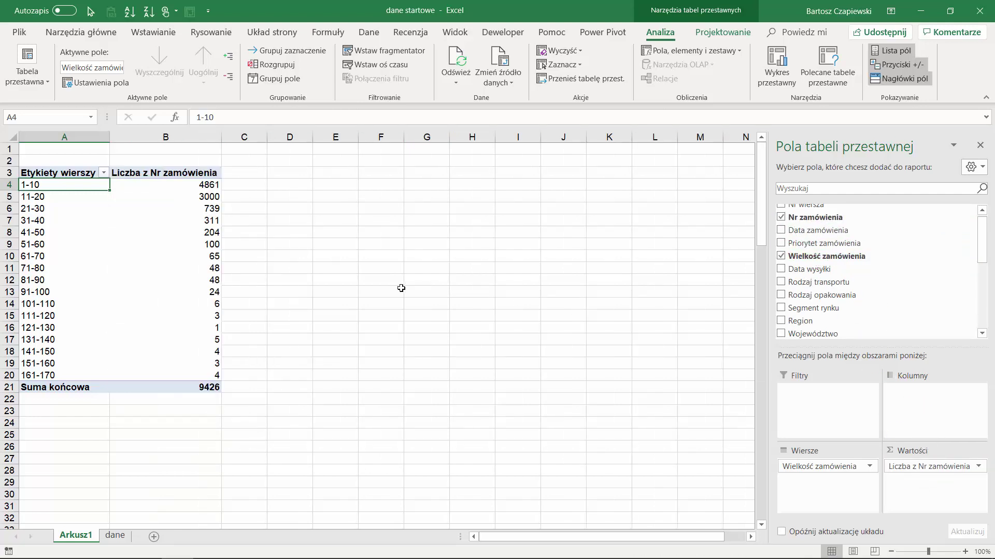
{"action": "left_click", "coordinate": [188, 185]}
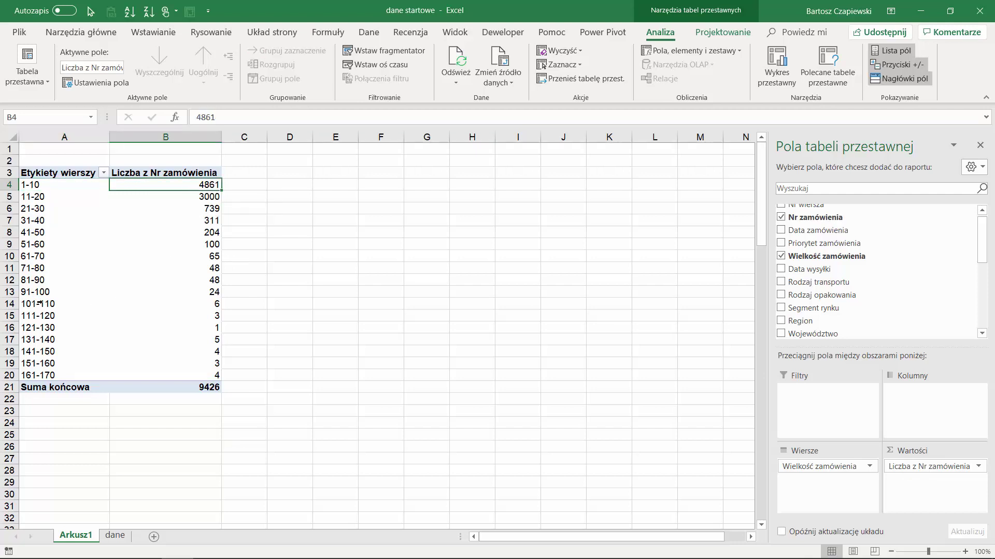
{"action": "left_click_drag", "start_coordinate": [40, 304], "coordinate": [36, 372]}
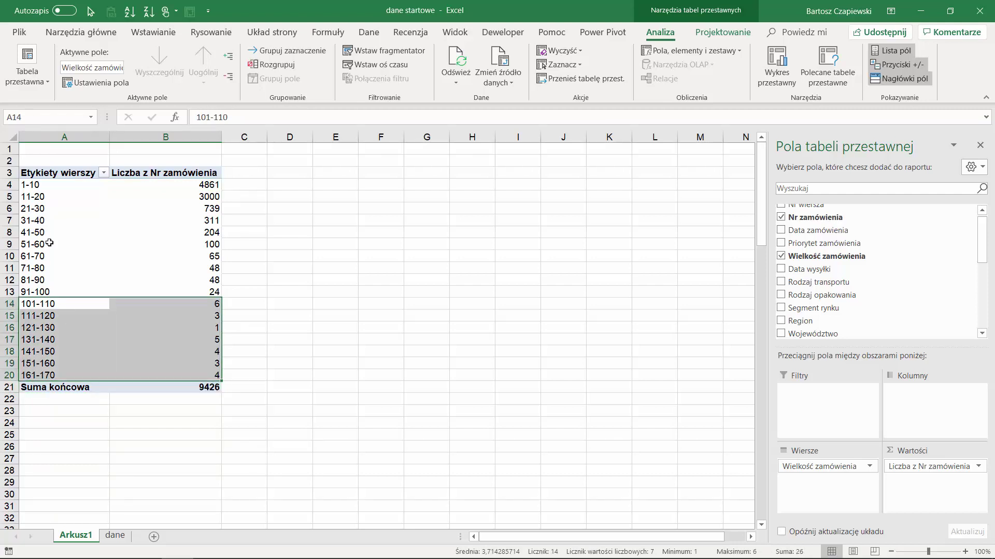
- Regroup order sizes to end at 100, folding larger sizes into a >101 band
{"action": "right_click", "coordinate": [47, 185]}
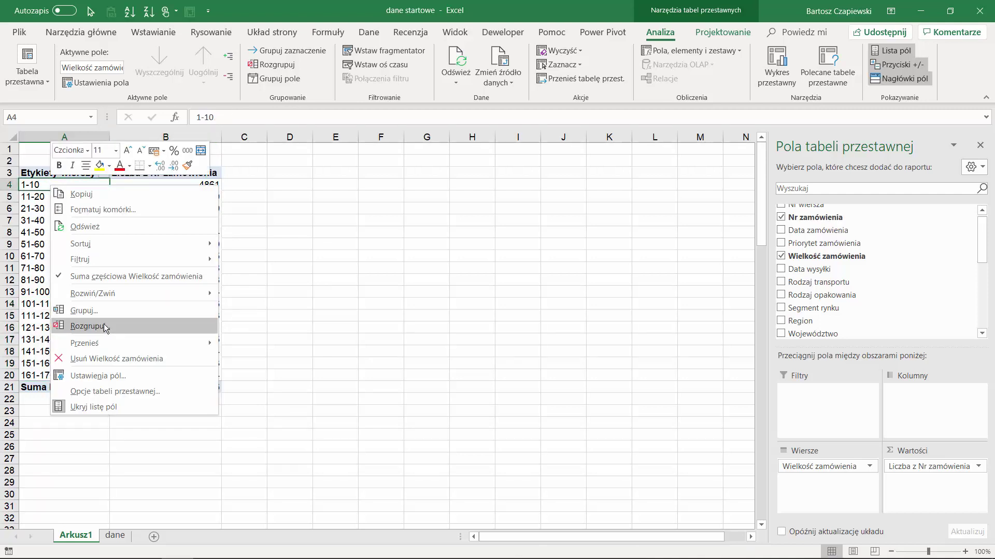
{"action": "left_click", "coordinate": [136, 310]}
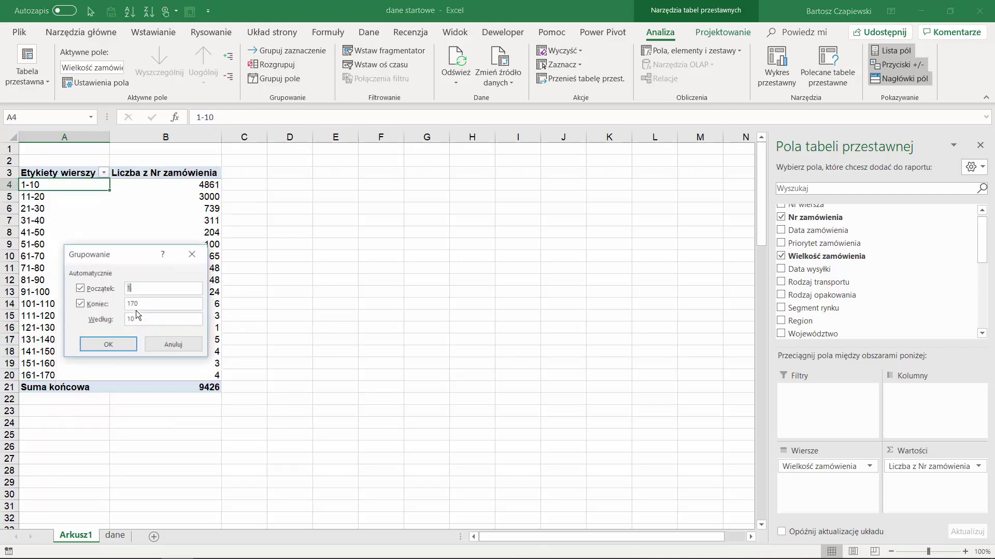
{"action": "double_click", "coordinate": [141, 306]}
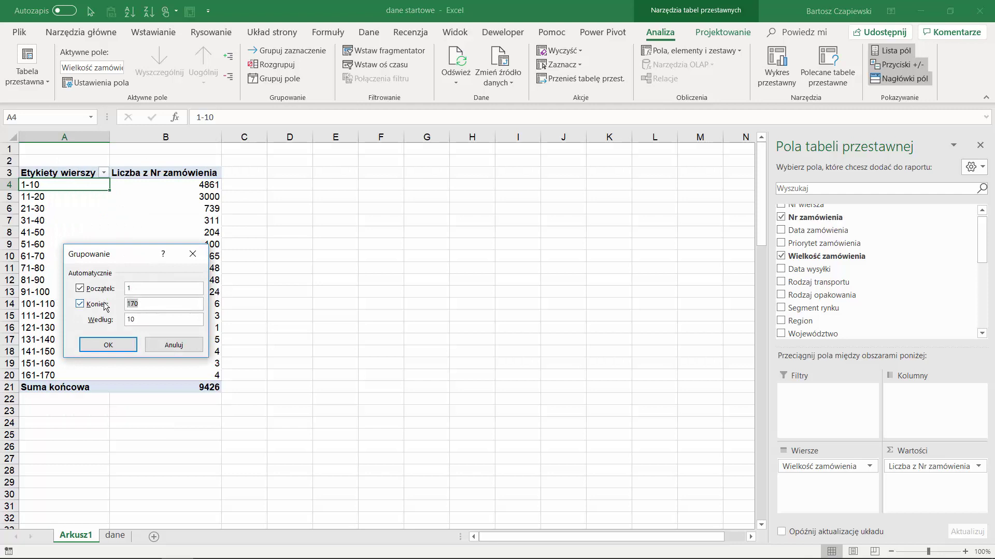
{"action": "type", "text": "1"}
{"action": "key", "text": "Return"}
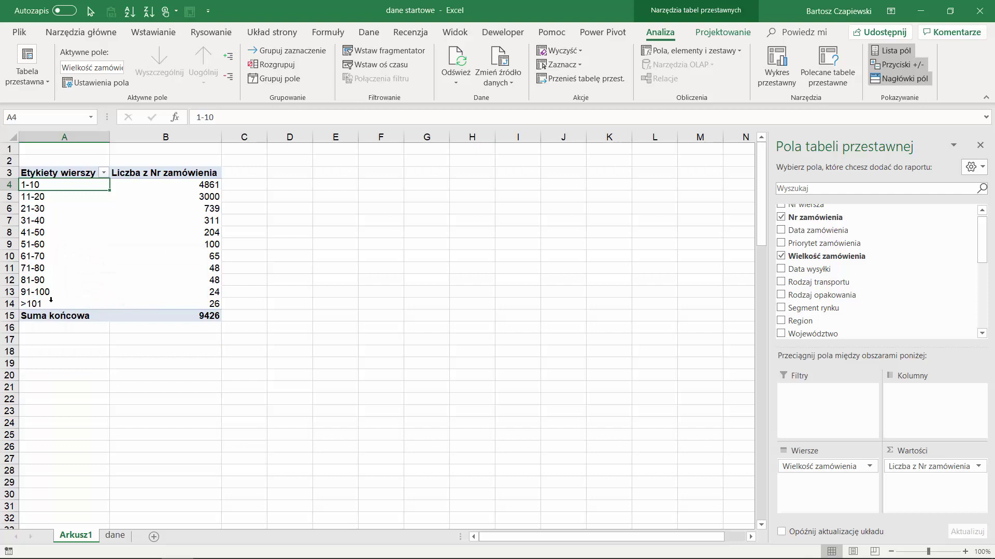
{"action": "left_click", "coordinate": [51, 304]}
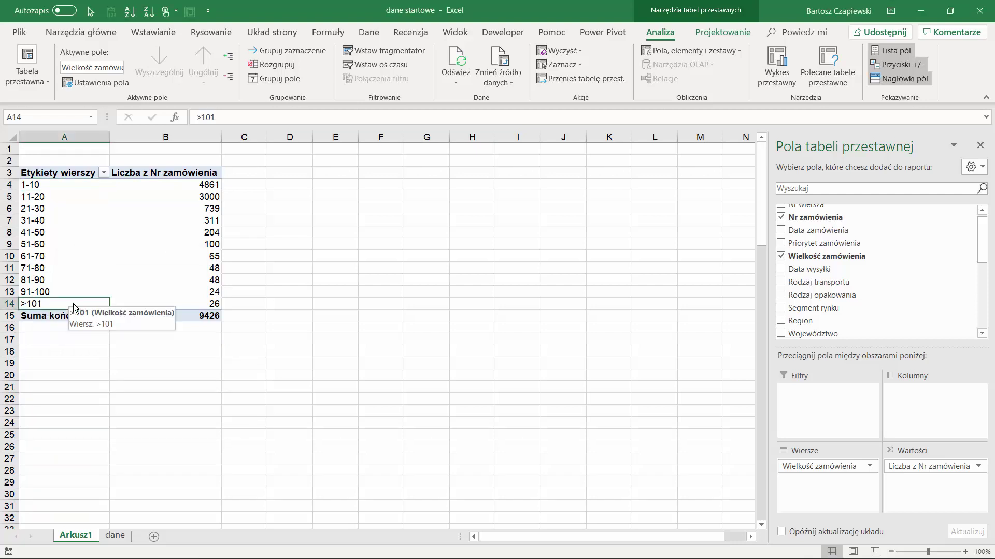
- Add Suma z Zysk to the values, formatted as numbers with 0 decimals and thousands separators
{"action": "left_click_drag", "start_coordinate": [981, 241], "coordinate": [989, 312]}
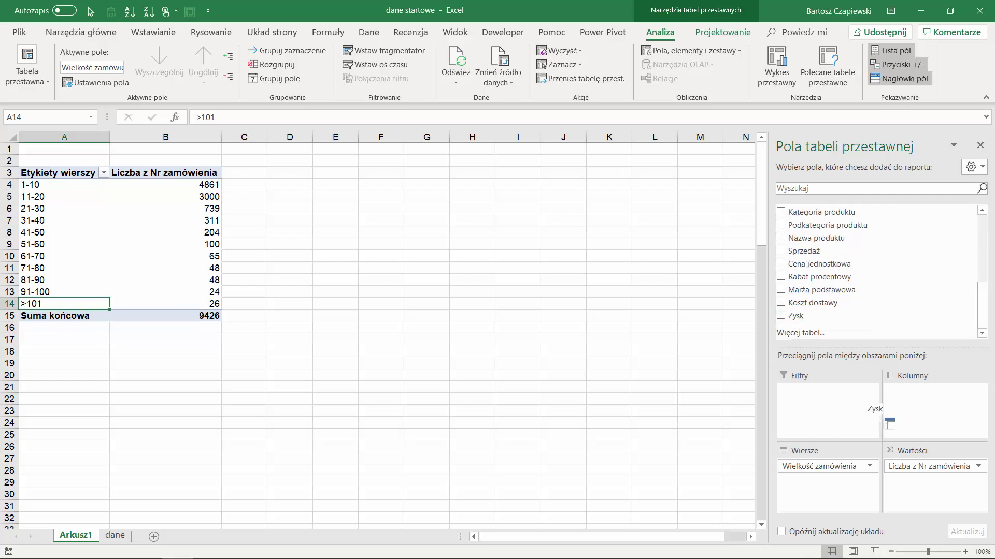
{"action": "mouse_move", "coordinate": [808, 315]}
{"action": "left_mouse_down"}
{"action": "mouse_move", "coordinate": [936, 488]}
{"action": "mouse_move", "coordinate": [927, 481]}
{"action": "left_mouse_up"}
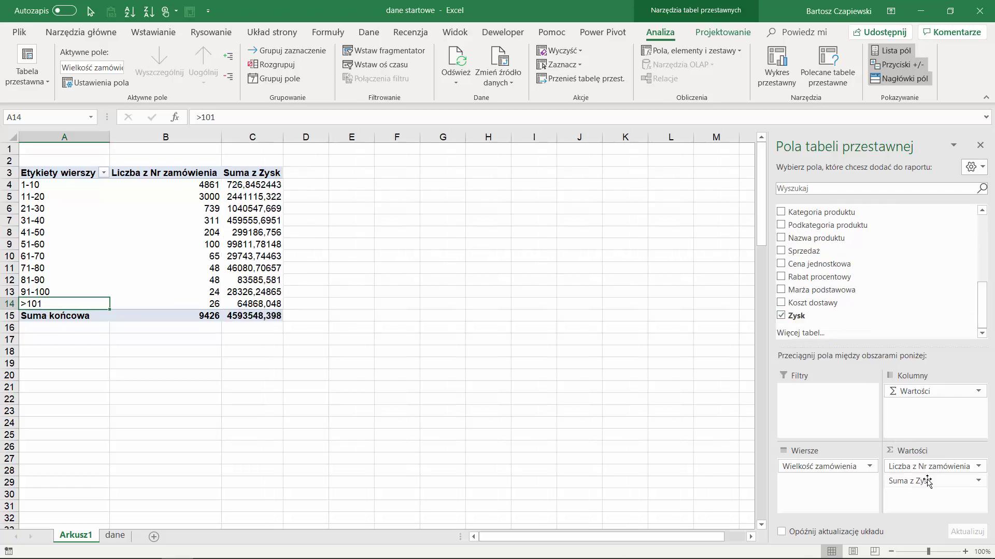
{"action": "right_click", "coordinate": [259, 188]}
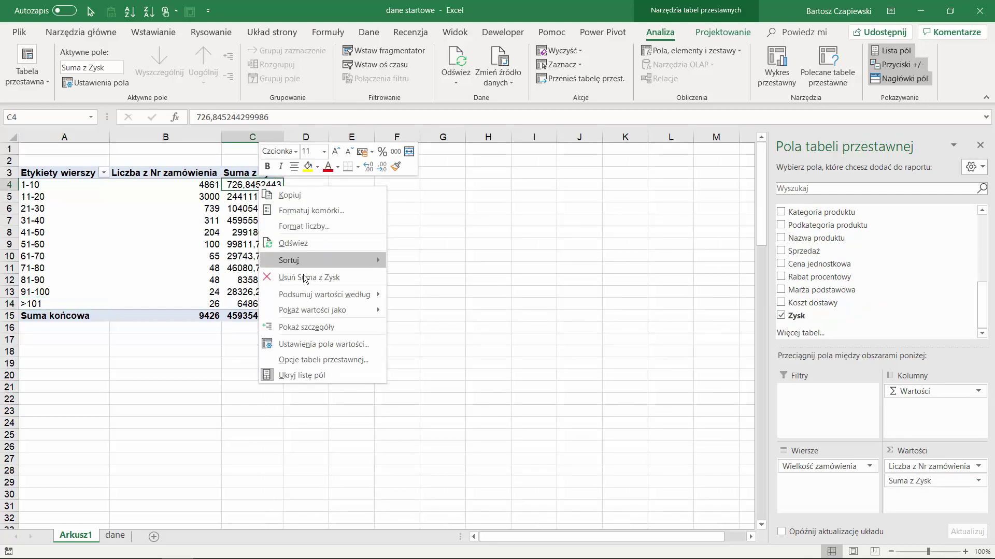
{"action": "left_click", "coordinate": [304, 226]}
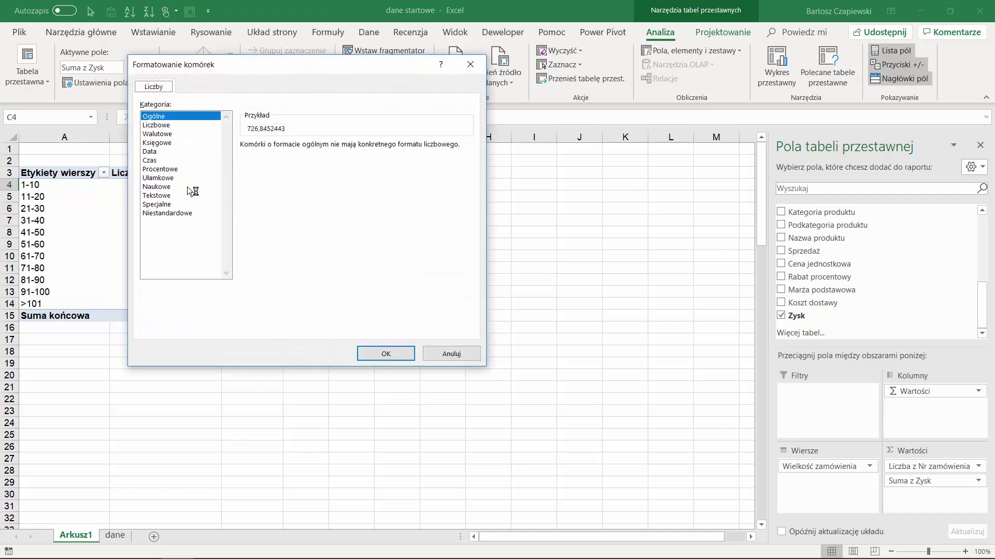
{"action": "left_click", "coordinate": [161, 125]}
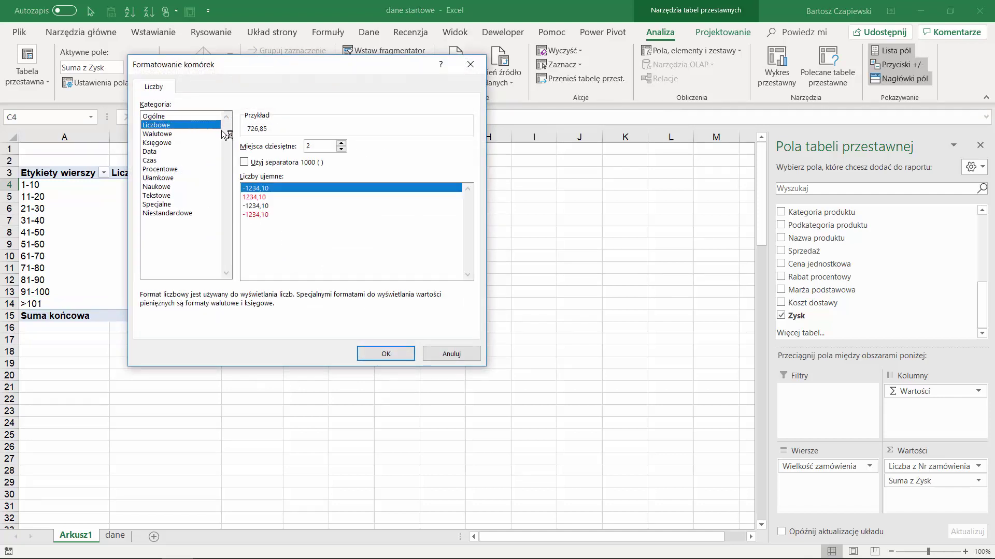
{"action": "left_click", "coordinate": [245, 162]}
{"action": "double_click", "coordinate": [341, 149]}
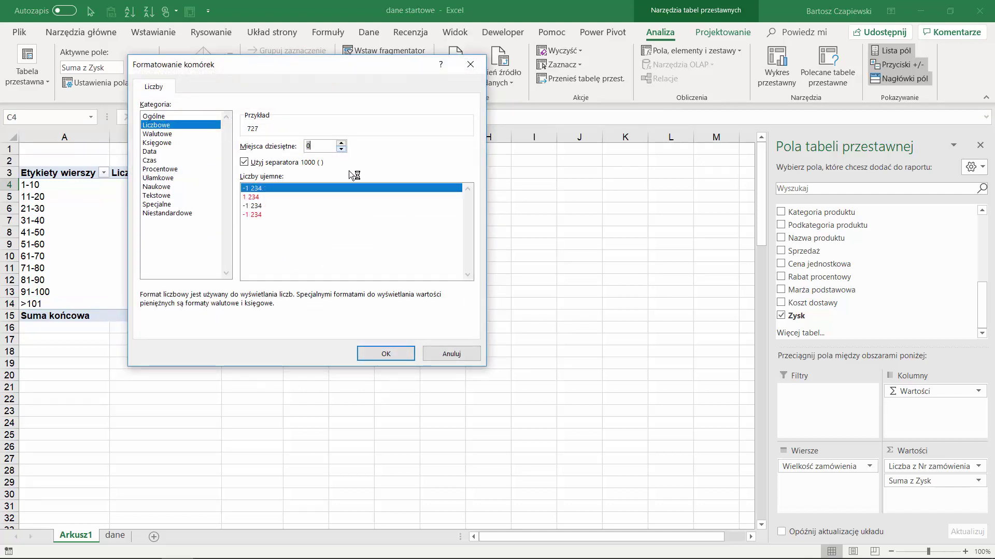
{"action": "left_click", "coordinate": [397, 353]}
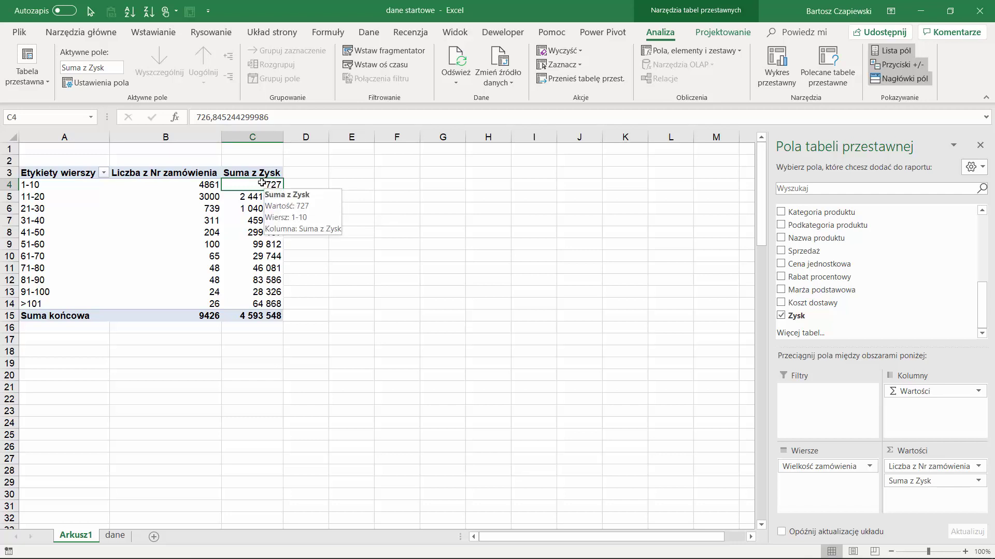
- Check the unrounded profit in C4, then regroup order sizes in bands of 3
{"action": "left_click", "coordinate": [204, 182]}
{"action": "left_click", "coordinate": [250, 183]}
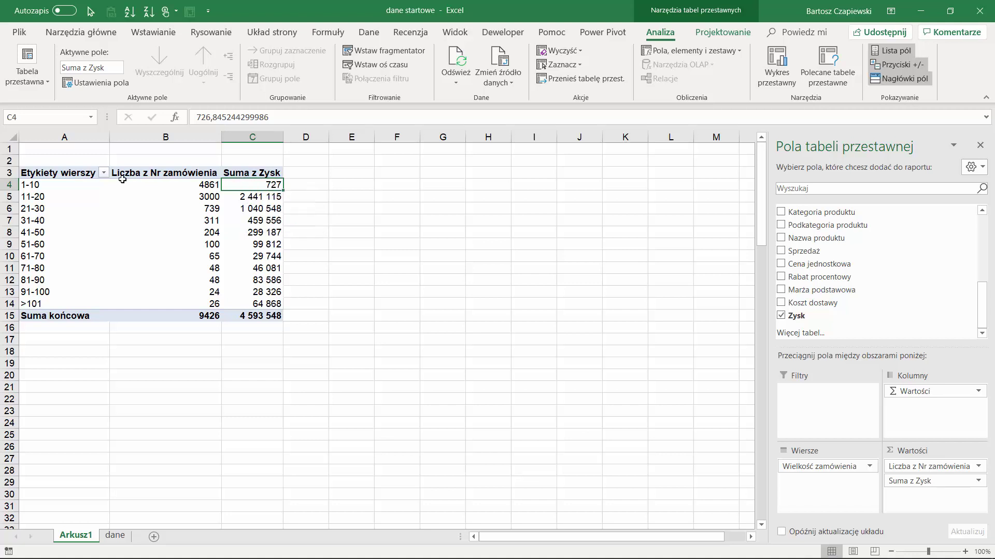
{"action": "left_click", "coordinate": [55, 188]}
{"action": "right_click", "coordinate": [55, 189]}
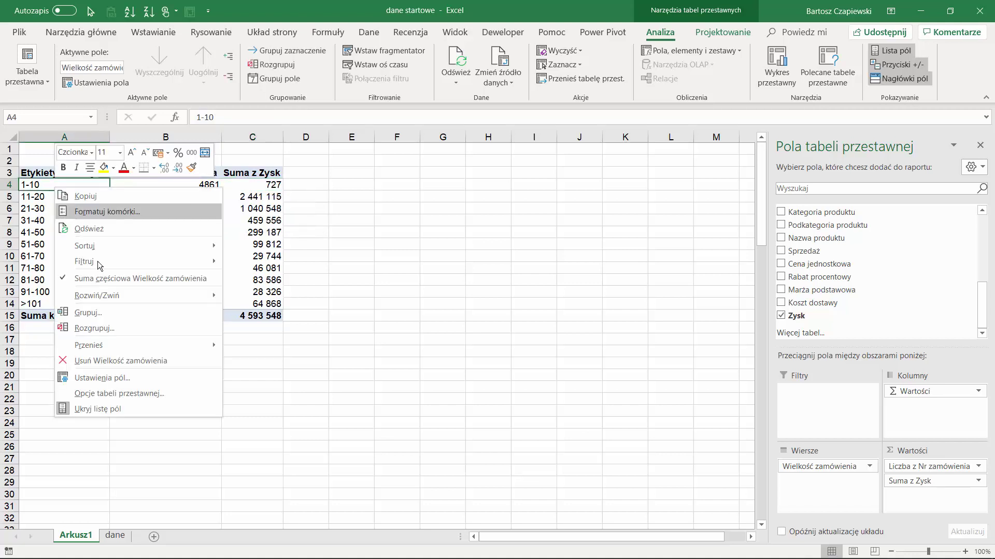
{"action": "left_click", "coordinate": [90, 312]}
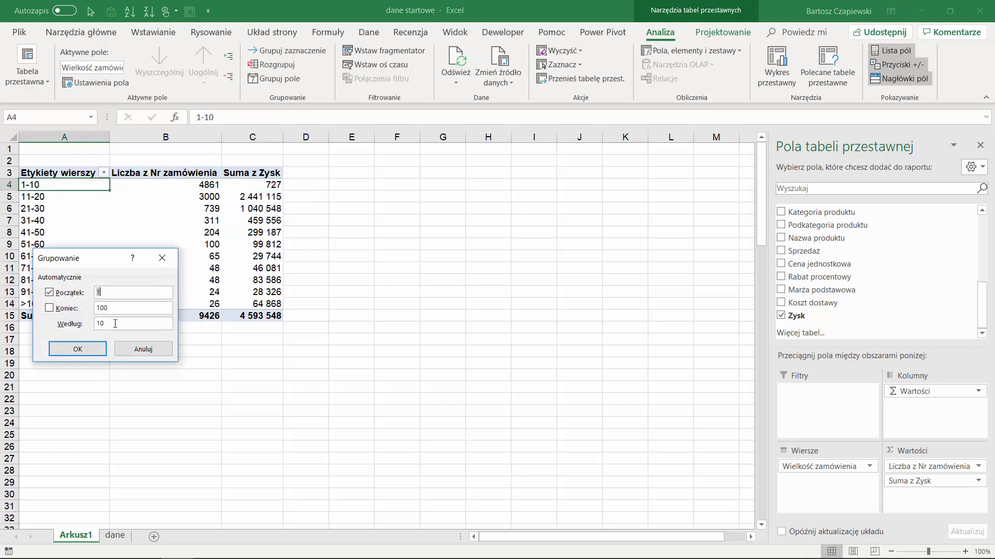
{"action": "key", "text": "Tab"}
{"action": "key", "text": "Tab"}
{"action": "key", "text": "Tab"}
{"action": "type", "text": "3"}
{"action": "left_click", "coordinate": [77, 349]}
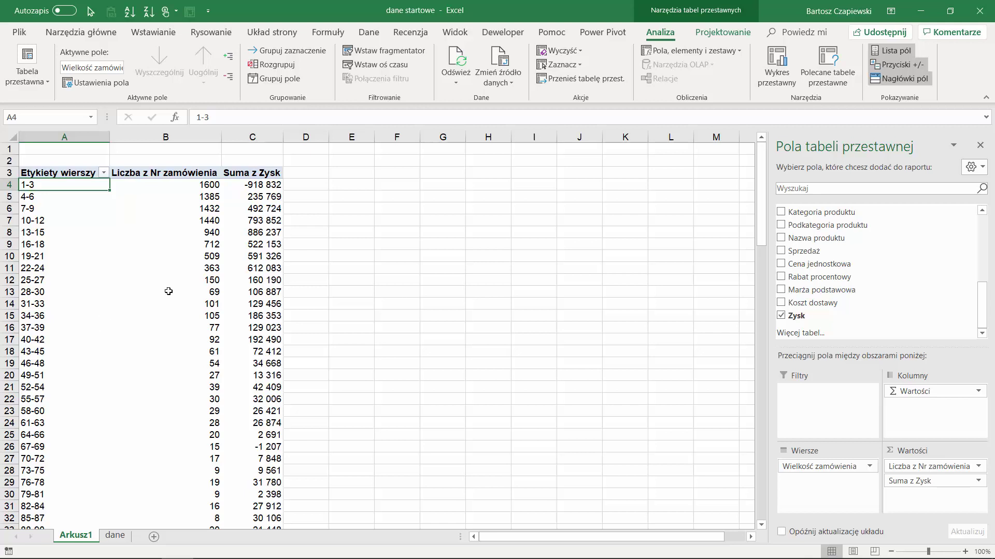
- Review the profit of the 1-3 order-size band
{"action": "scroll", "coordinate": [179, 288], "scroll_direction": "down", "scroll_amount": 6}
{"action": "scroll", "coordinate": [179, 288], "scroll_direction": "up", "scroll_amount": 2}
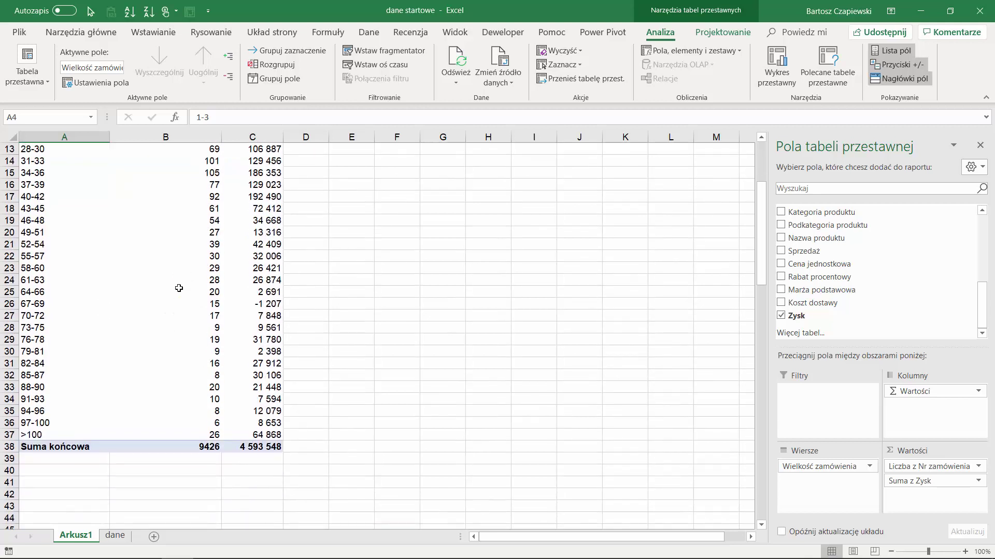
{"action": "scroll", "coordinate": [178, 289], "scroll_direction": "up", "scroll_amount": 5}
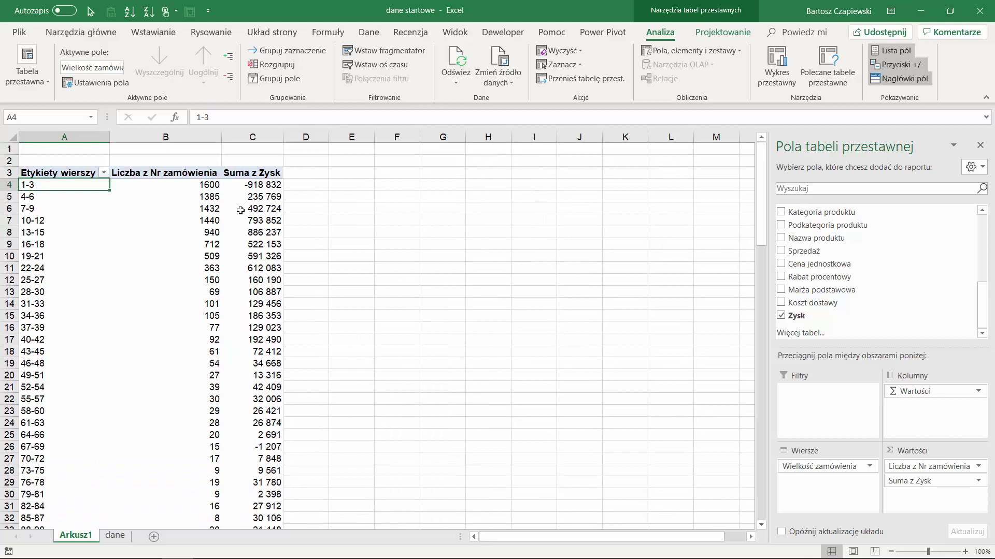
{"action": "left_click", "coordinate": [261, 185]}
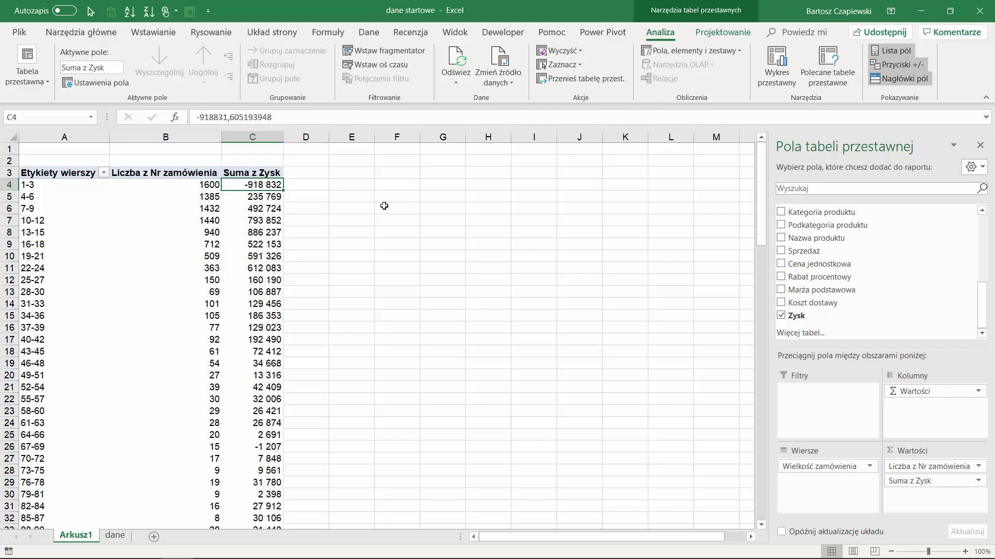
{"action": "right_click", "coordinate": [53, 184]}
- Ungroup the order sizes and total the losses for sizes 1 to 3 (-918 832)
{"action": "left_click", "coordinate": [109, 322]}
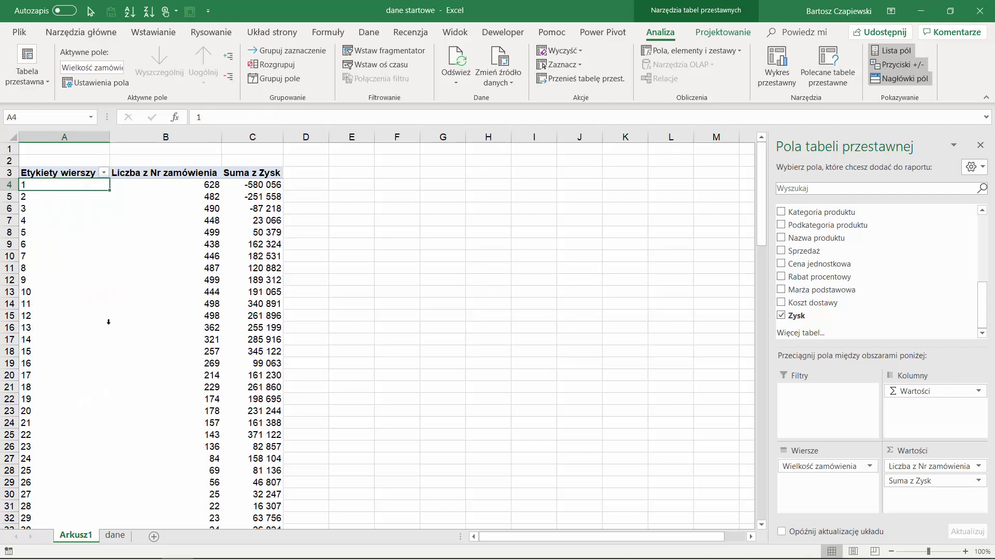
{"action": "left_click_drag", "start_coordinate": [267, 184], "coordinate": [269, 208]}
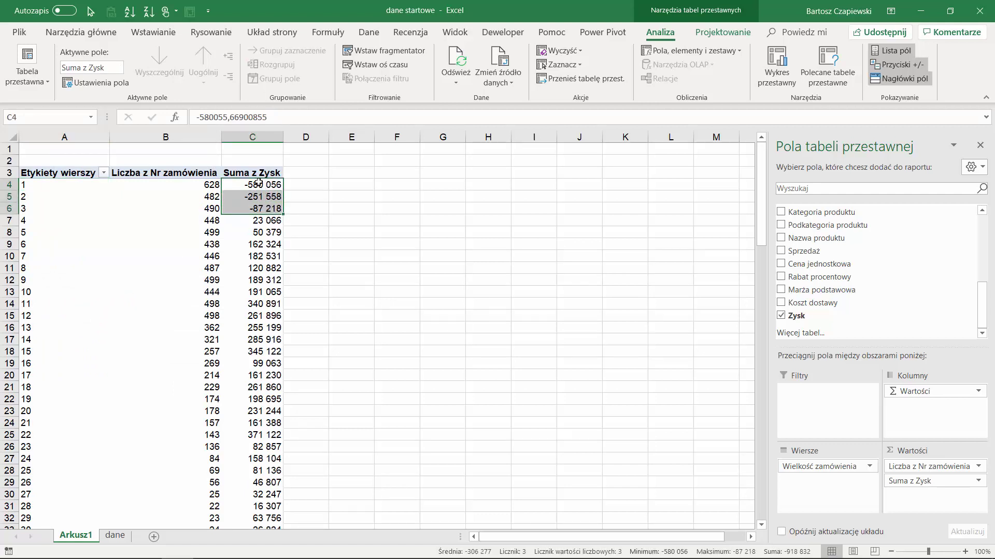
{"action": "right_click", "coordinate": [49, 185]}
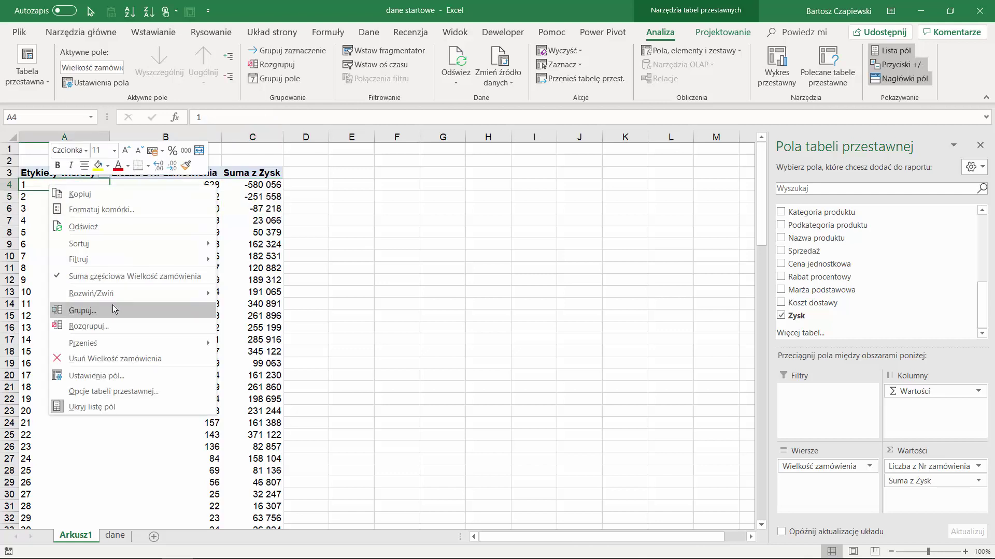
- Set the order-size grouping interval to 3 with an end value of 10
{"action": "left_click", "coordinate": [103, 311]}
{"action": "double_click", "coordinate": [125, 312]}
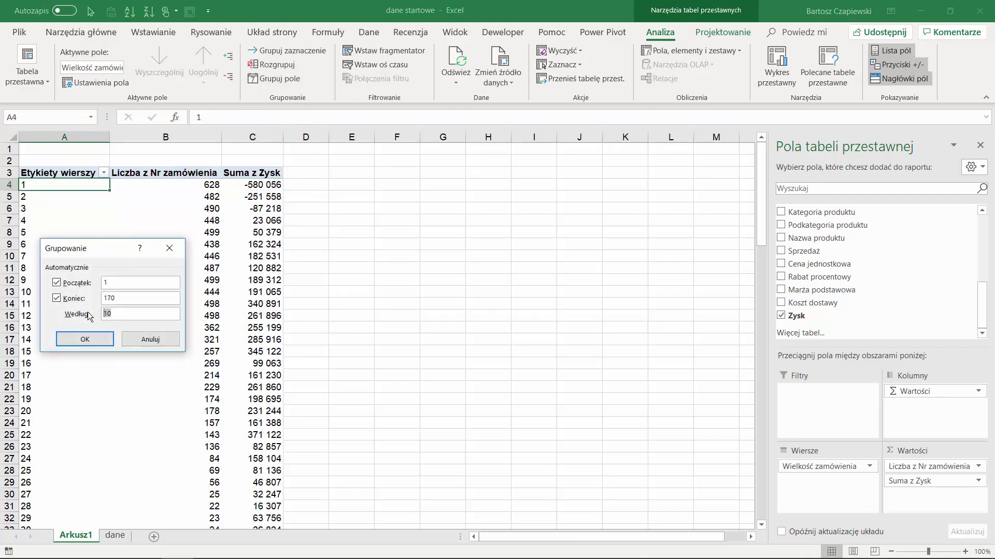
{"action": "type", "text": "3"}
{"action": "double_click", "coordinate": [116, 299]}
{"action": "type", "text": "10"}
{"action": "left_click", "coordinate": [93, 339]}
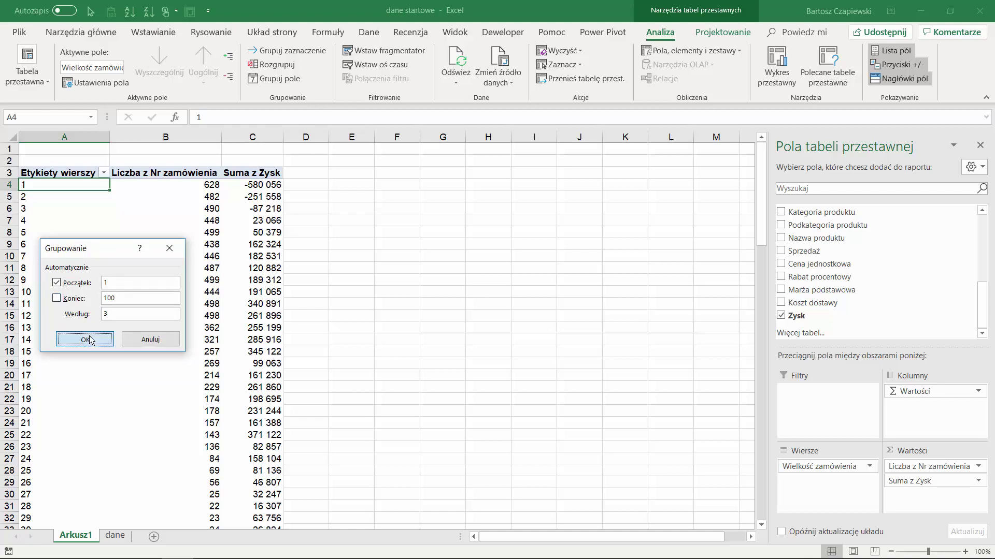
{"action": "mouse_move", "coordinate": [168, 196]}
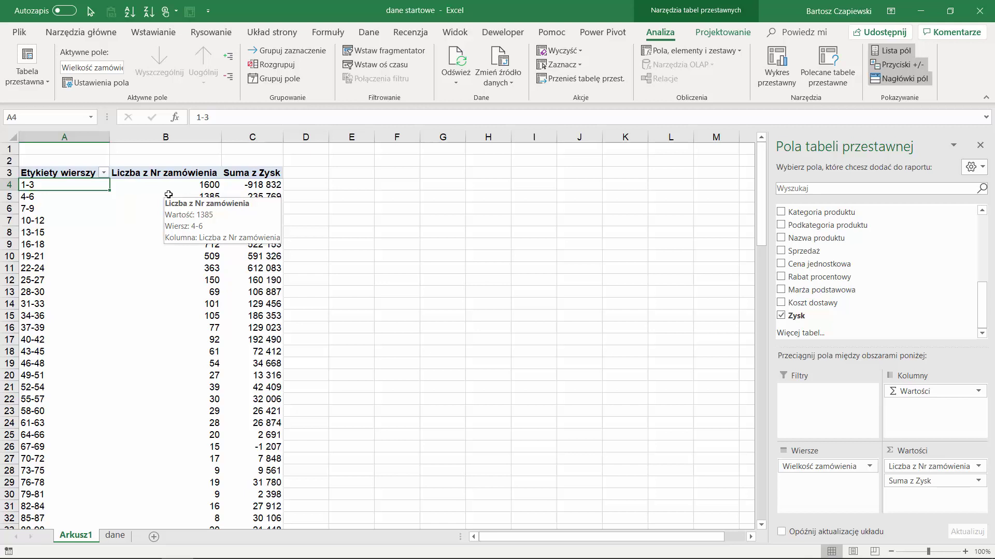
- Select the pivot's count and profit columns and browse the column chart types
{"action": "left_click", "coordinate": [254, 138]}
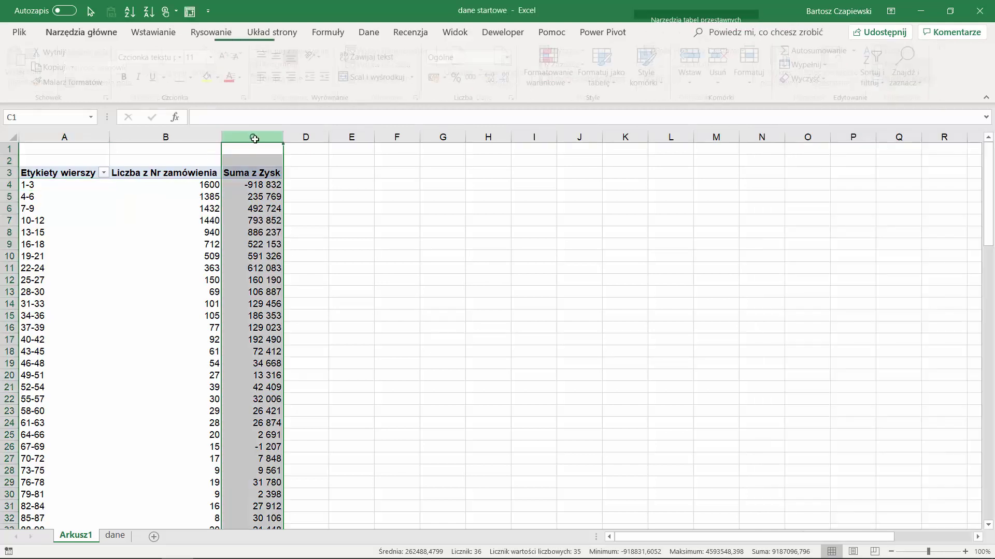
{"action": "left_click", "coordinate": [166, 136]}
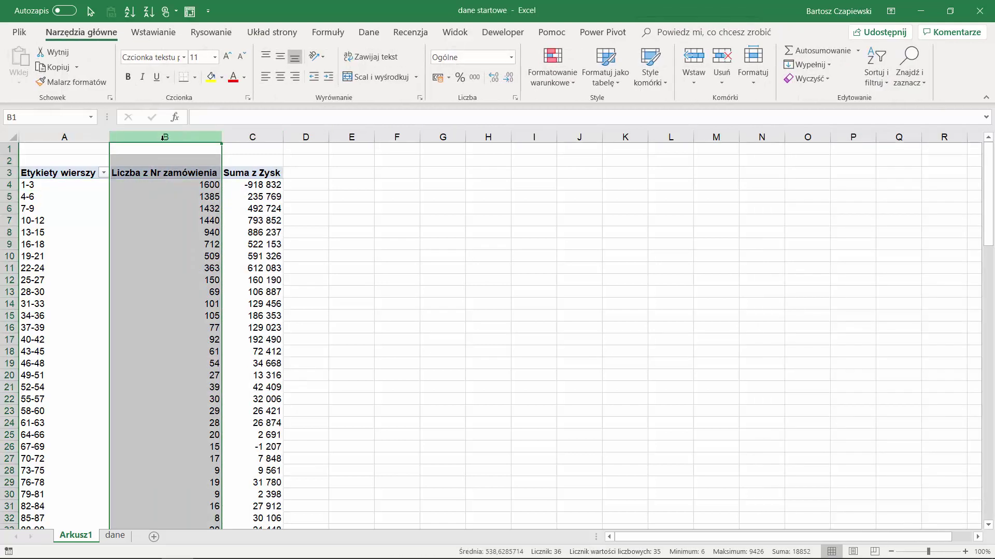
{"action": "left_click", "coordinate": [165, 187]}
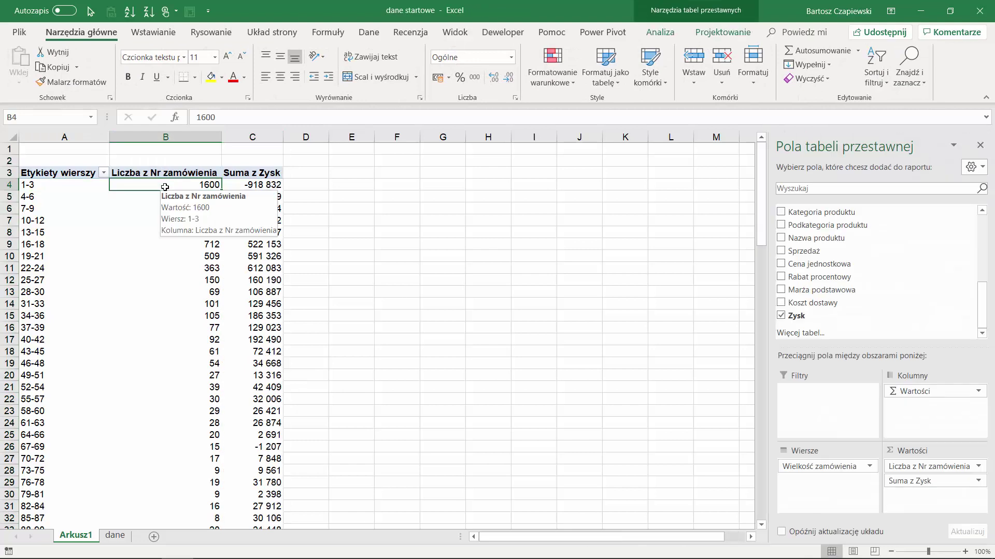
{"action": "left_click", "coordinate": [158, 35]}
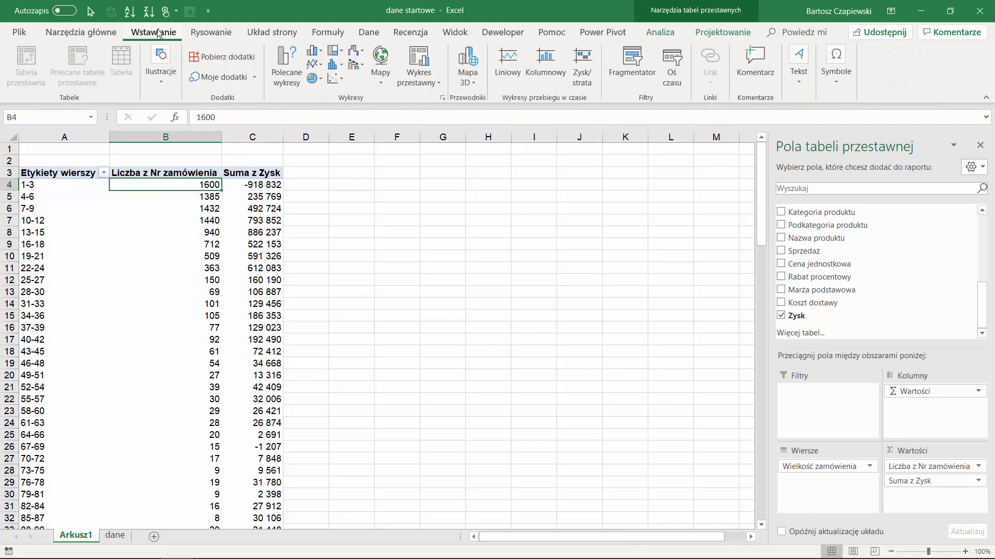
{"action": "left_click", "coordinate": [316, 53]}
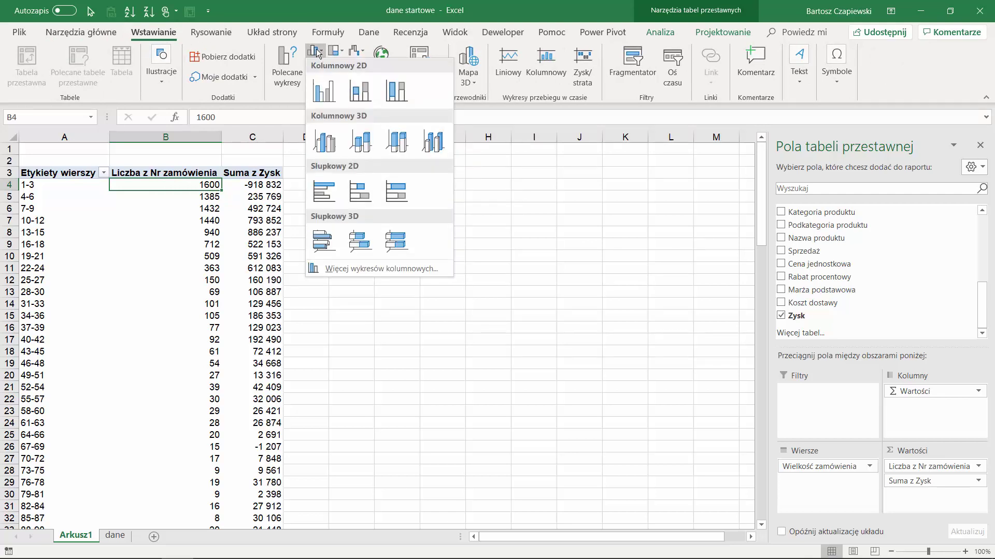
{"action": "left_click", "coordinate": [176, 26]}
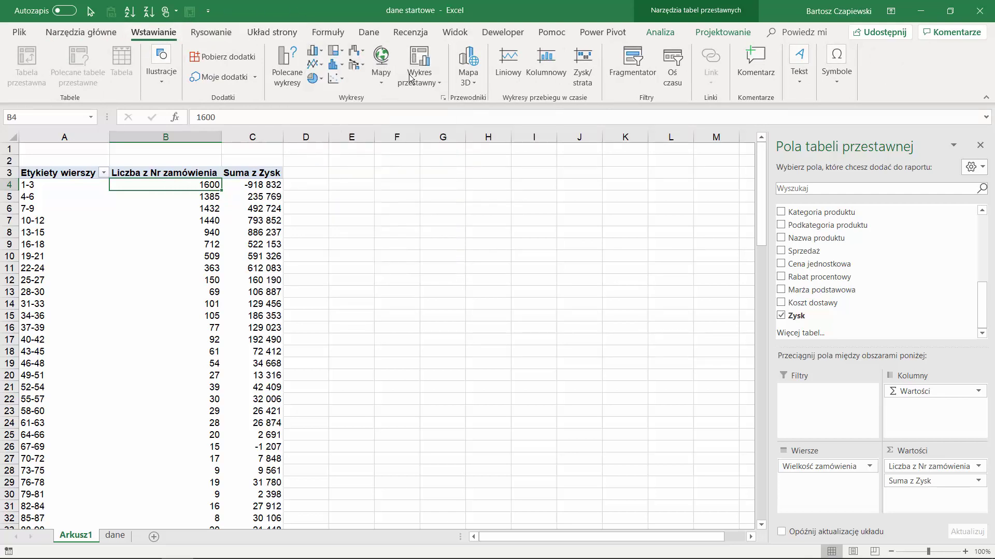
- Insert a combo pivot chart: order count as a line, Zysk as clustered columns on a secondary axis
{"action": "left_click", "coordinate": [443, 96]}
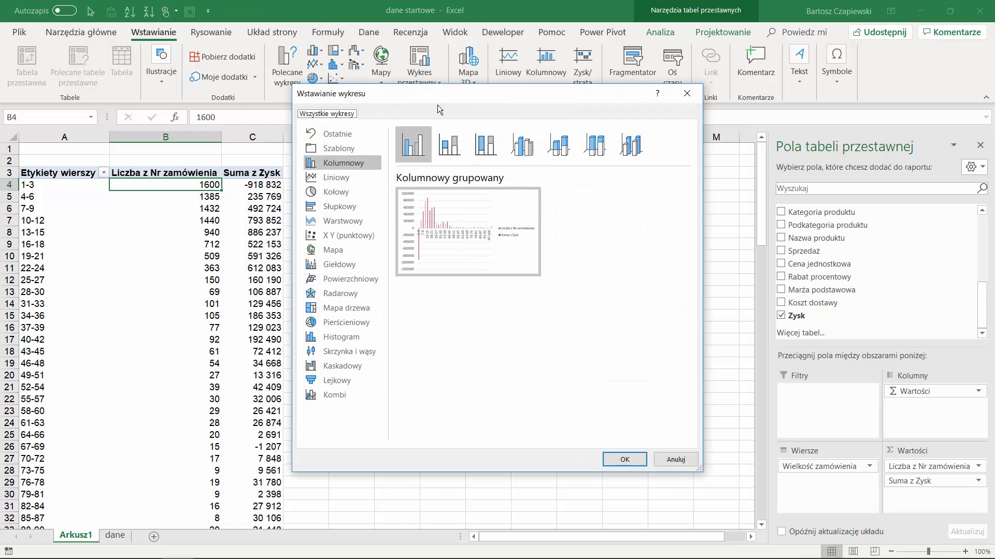
{"action": "left_click", "coordinate": [333, 395]}
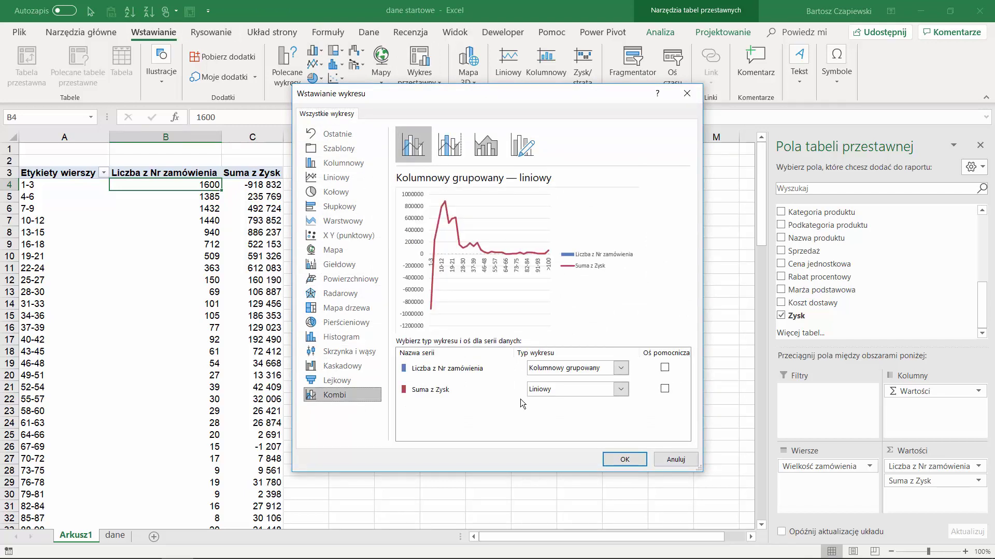
{"action": "left_click", "coordinate": [546, 394]}
{"action": "left_click", "coordinate": [545, 180]}
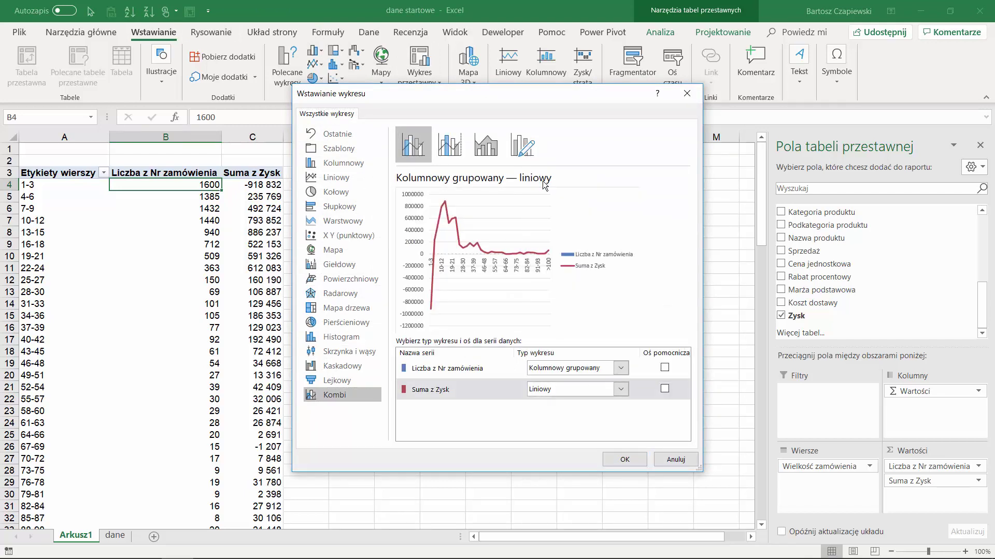
{"action": "left_click", "coordinate": [563, 369]}
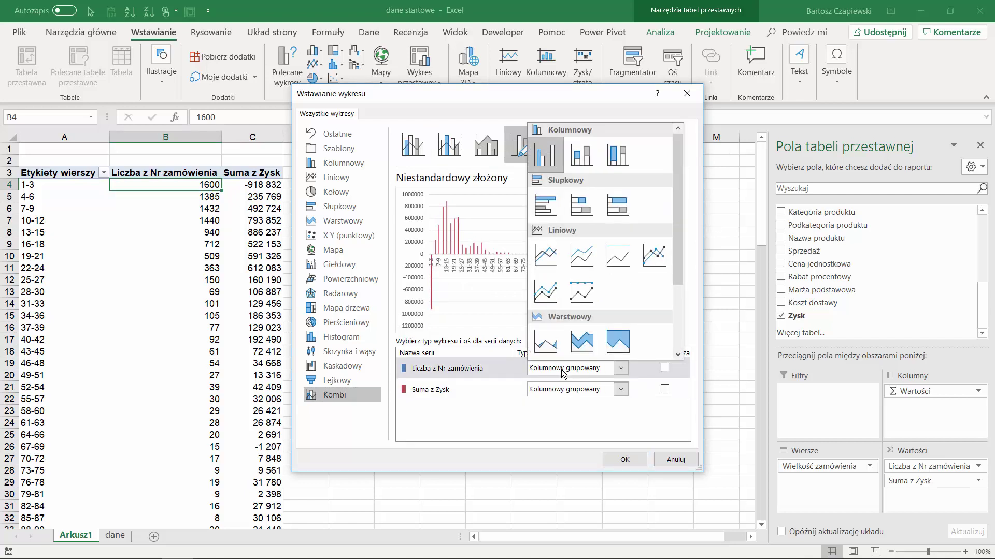
{"action": "left_click", "coordinate": [556, 258]}
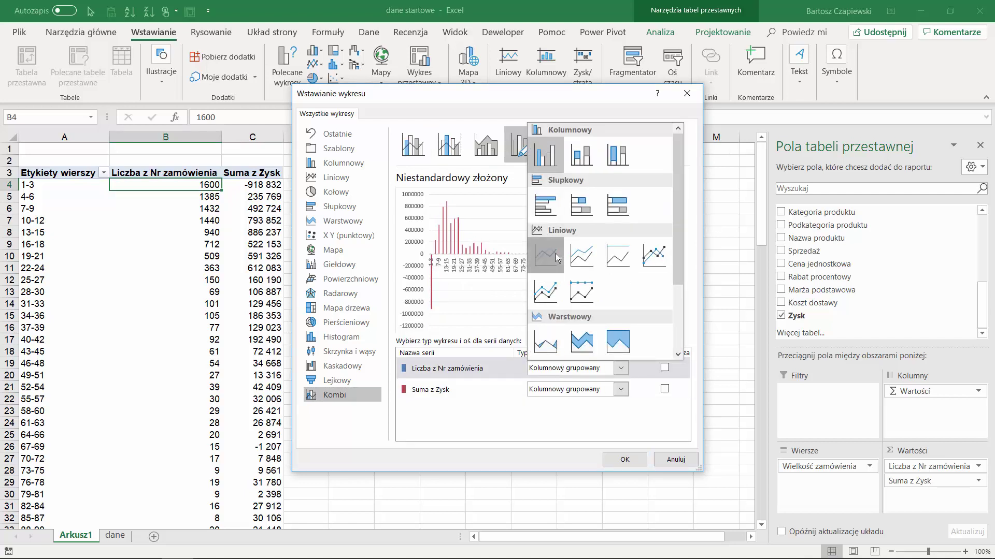
{"action": "left_click", "coordinate": [665, 388]}
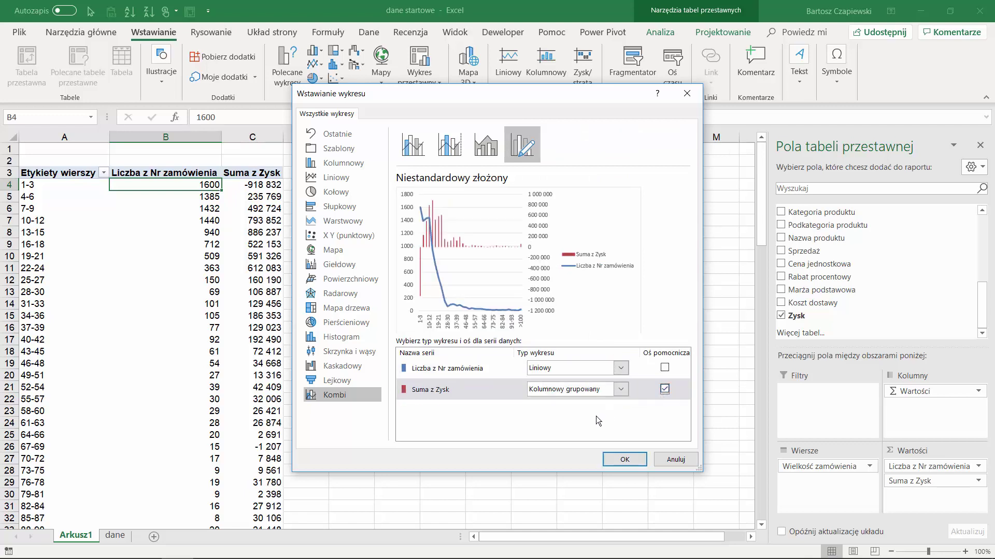
{"action": "left_click", "coordinate": [617, 458]}
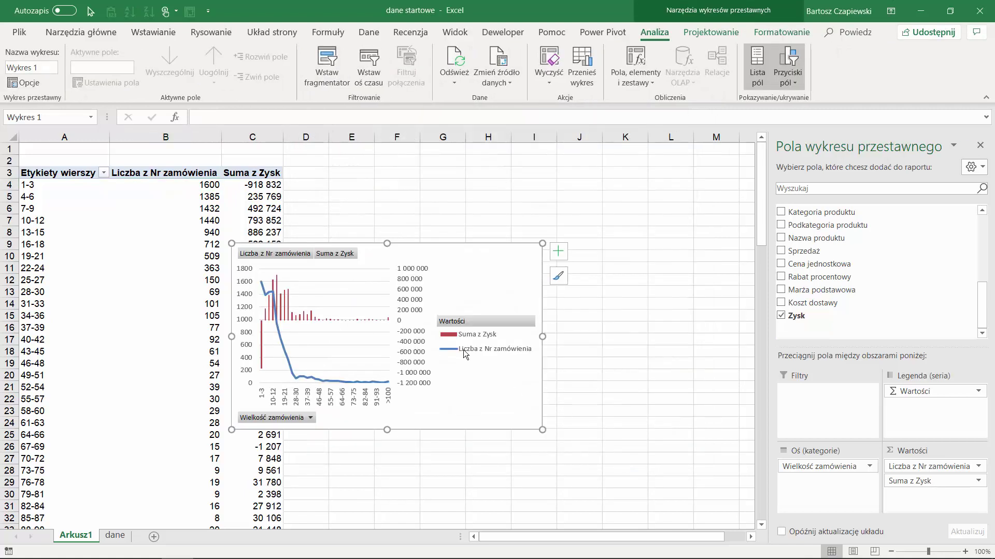
- Delete the chart legend and hide all field buttons on the pivot chart
{"action": "left_click", "coordinate": [477, 336]}
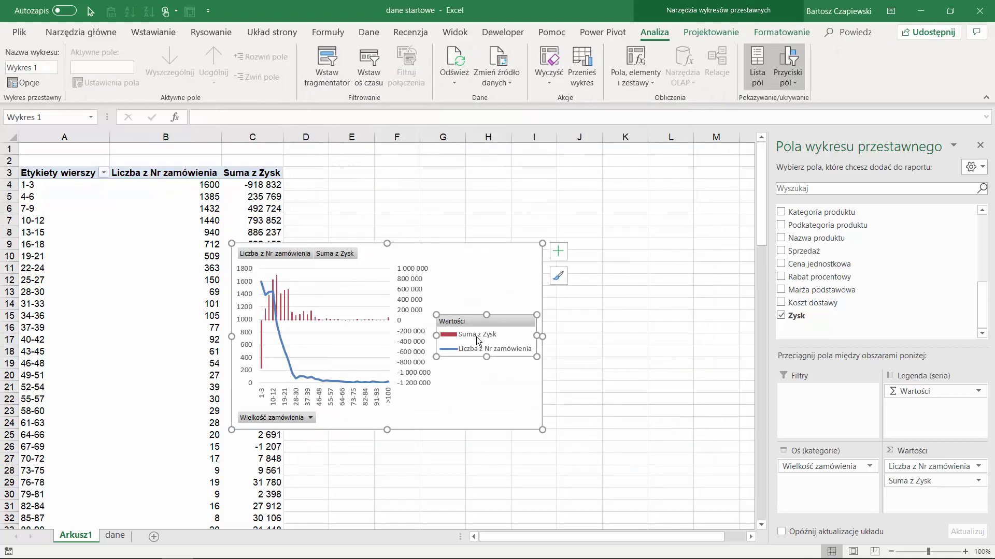
{"action": "key", "text": "Delete"}
{"action": "right_click", "coordinate": [261, 255]}
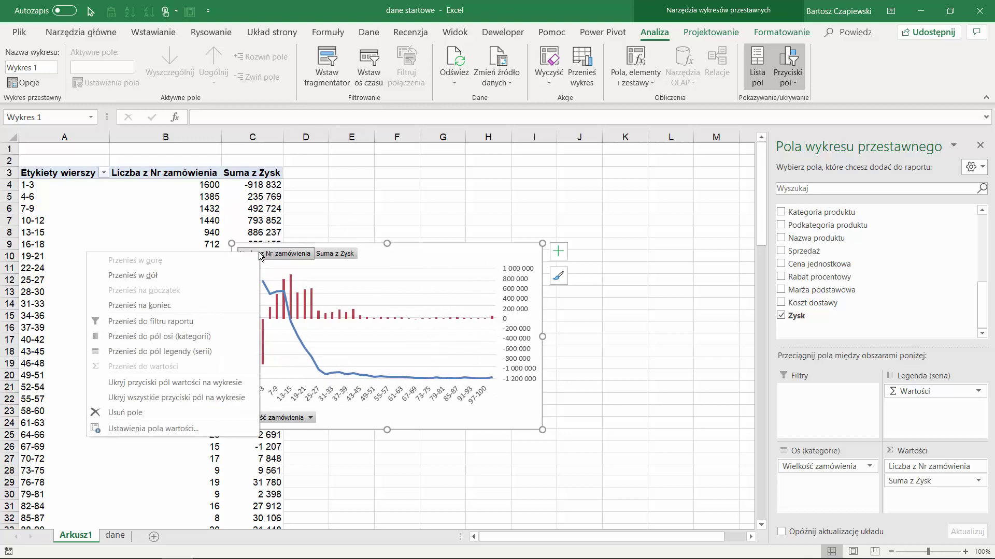
{"action": "left_click", "coordinate": [208, 399]}
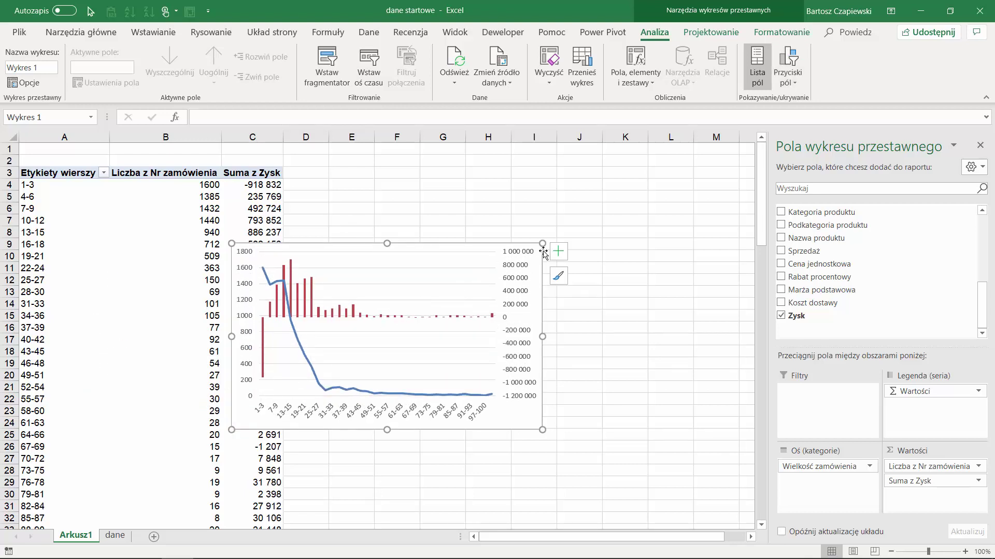
- Enlarge the chart and move it up beside the pivot table
{"action": "left_click_drag", "start_coordinate": [542, 243], "coordinate": [648, 217]}
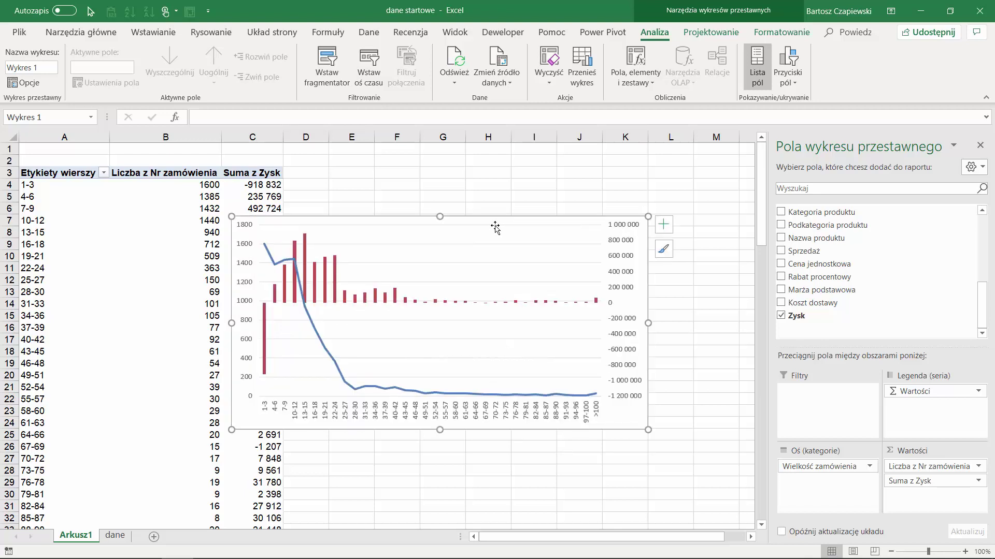
{"action": "left_click_drag", "start_coordinate": [495, 224], "coordinate": [558, 167]}
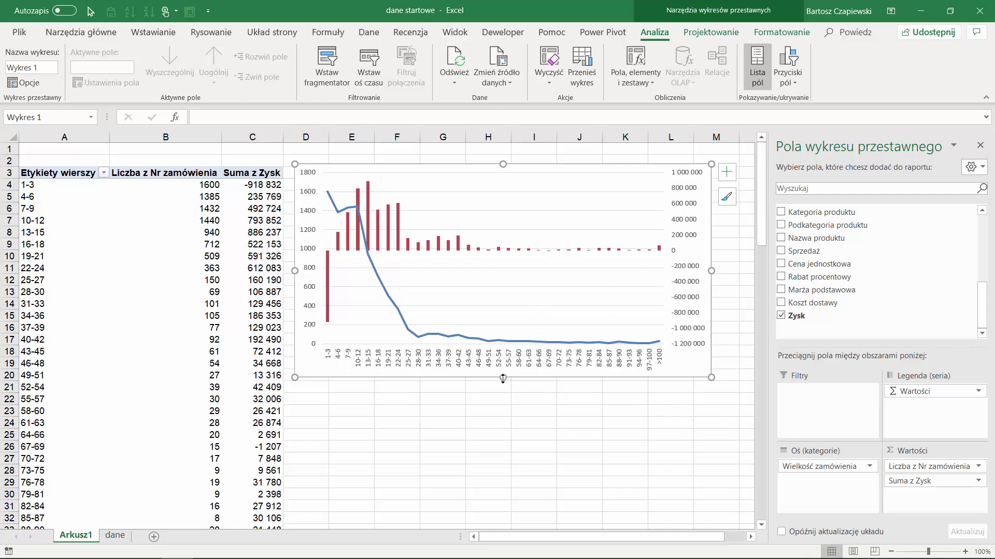
{"action": "left_click_drag", "start_coordinate": [503, 378], "coordinate": [503, 435]}
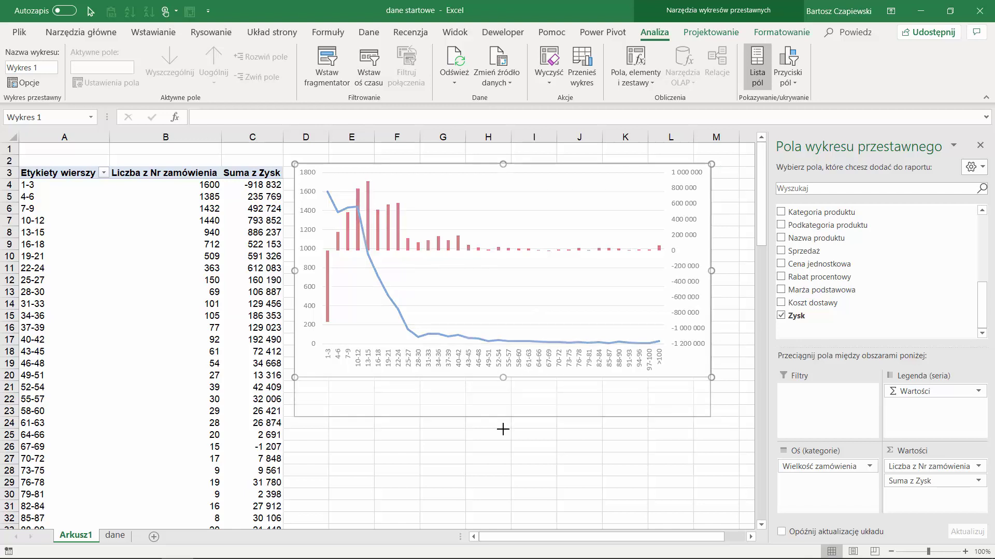
{"action": "right_click", "coordinate": [327, 306]}
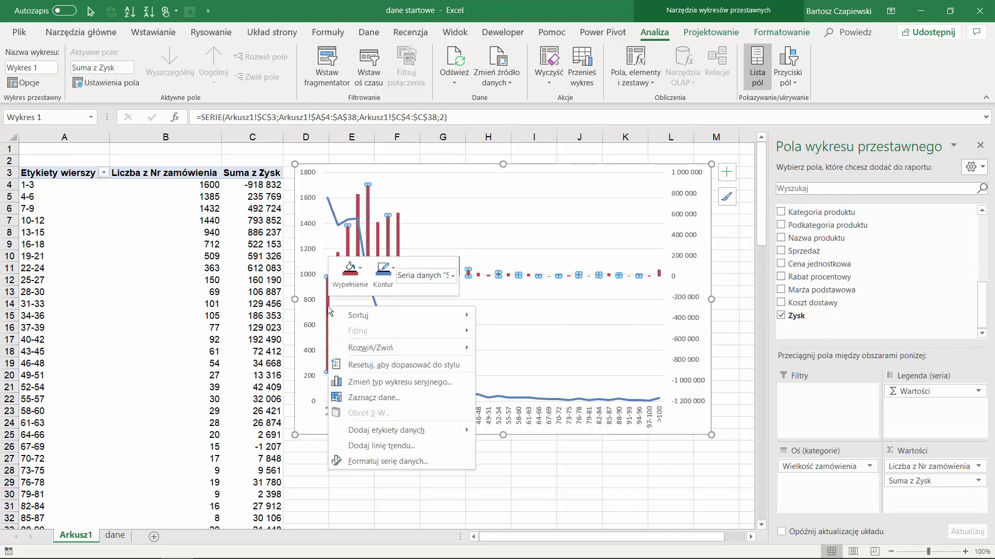
- Give the Zysk columns a solid green fill, with negative values inverted to red
{"action": "left_click", "coordinate": [392, 461]}
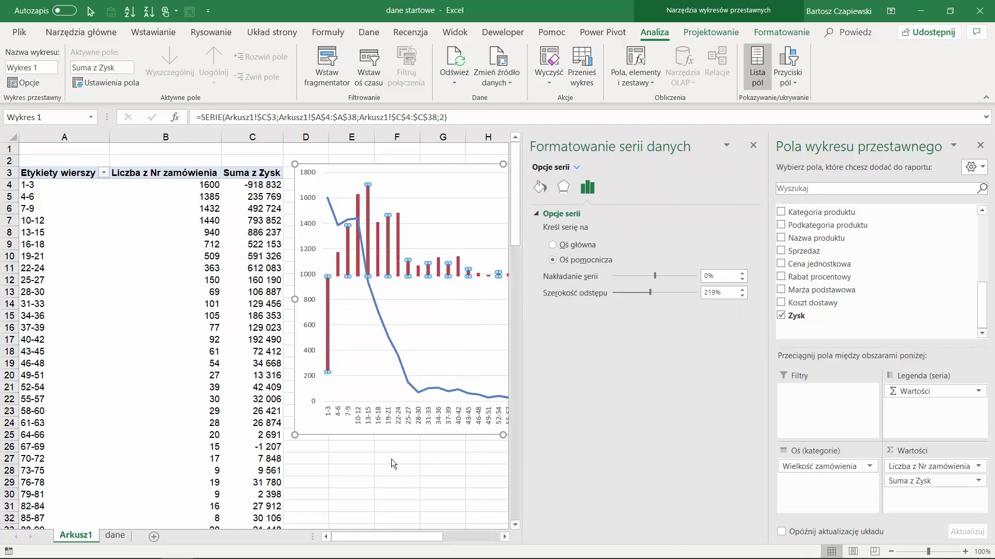
{"action": "left_click", "coordinate": [540, 189]}
{"action": "left_click", "coordinate": [536, 214]}
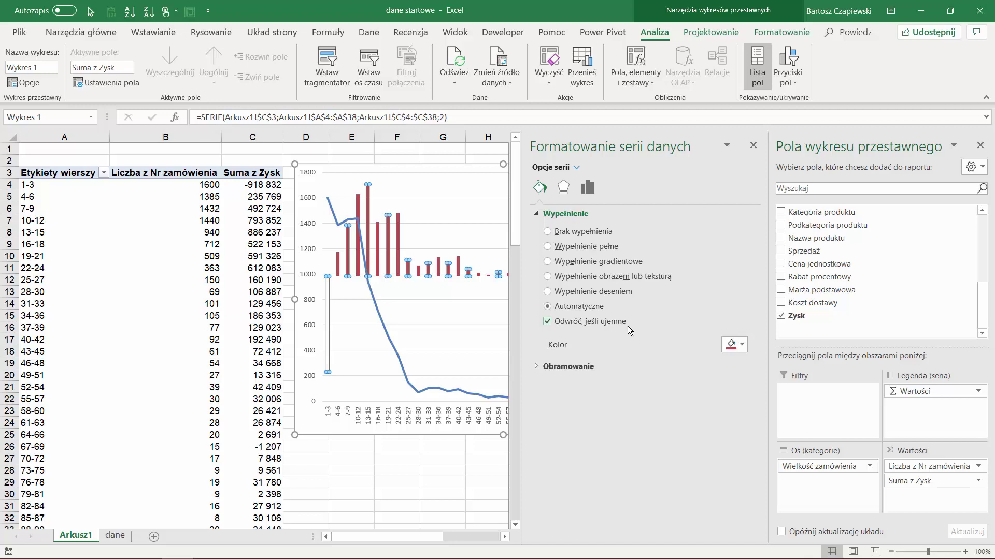
{"action": "left_click", "coordinate": [548, 247]}
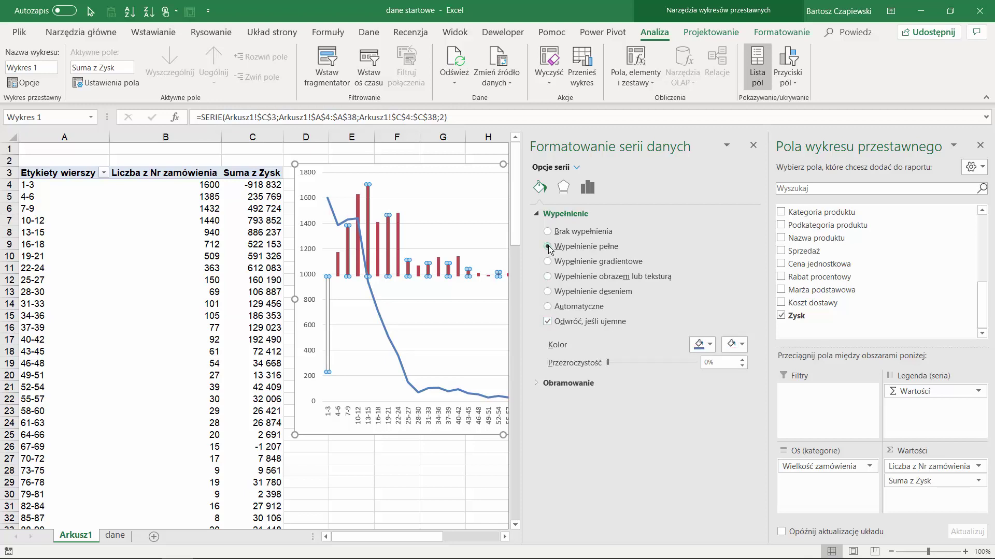
{"action": "left_click", "coordinate": [704, 343]}
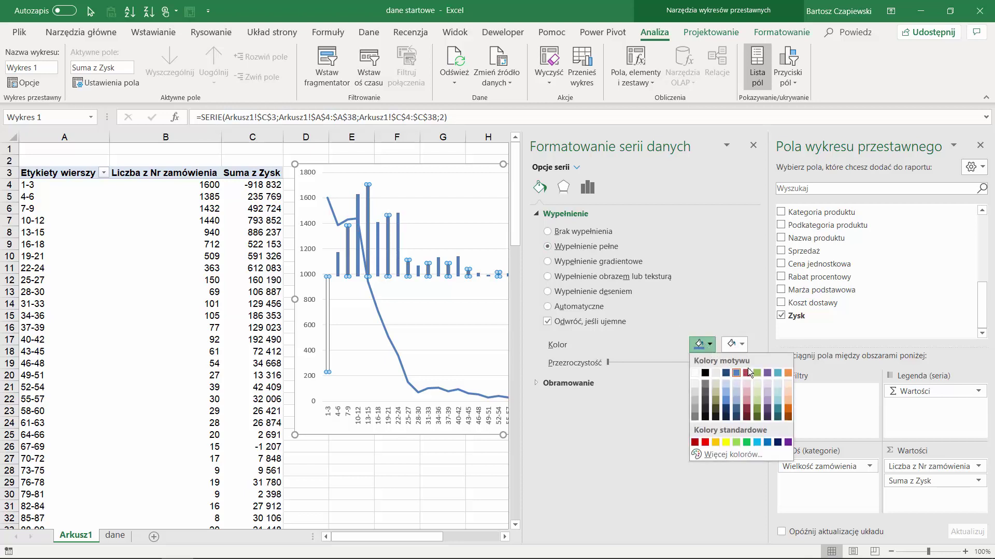
{"action": "left_click", "coordinate": [756, 373]}
{"action": "left_click", "coordinate": [742, 344]}
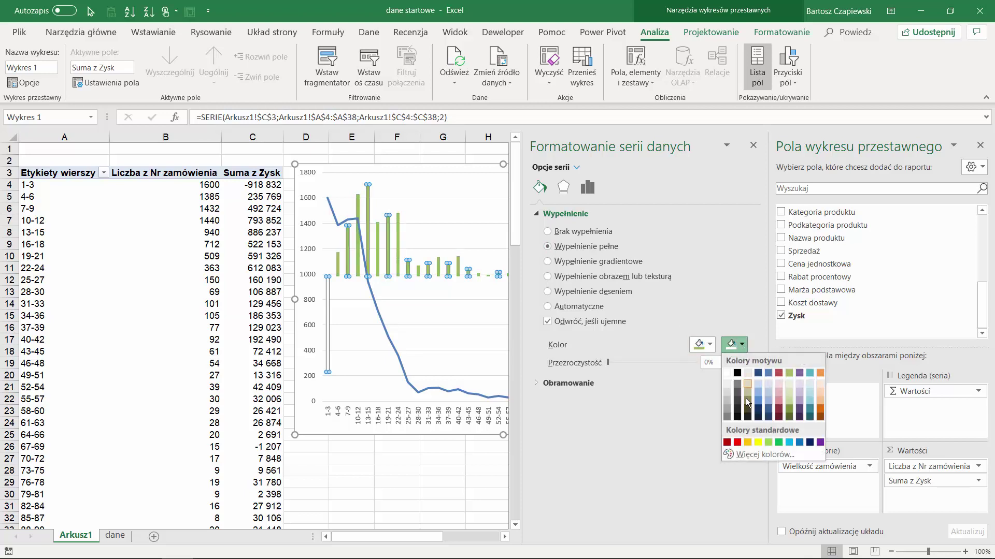
{"action": "left_click", "coordinate": [737, 443]}
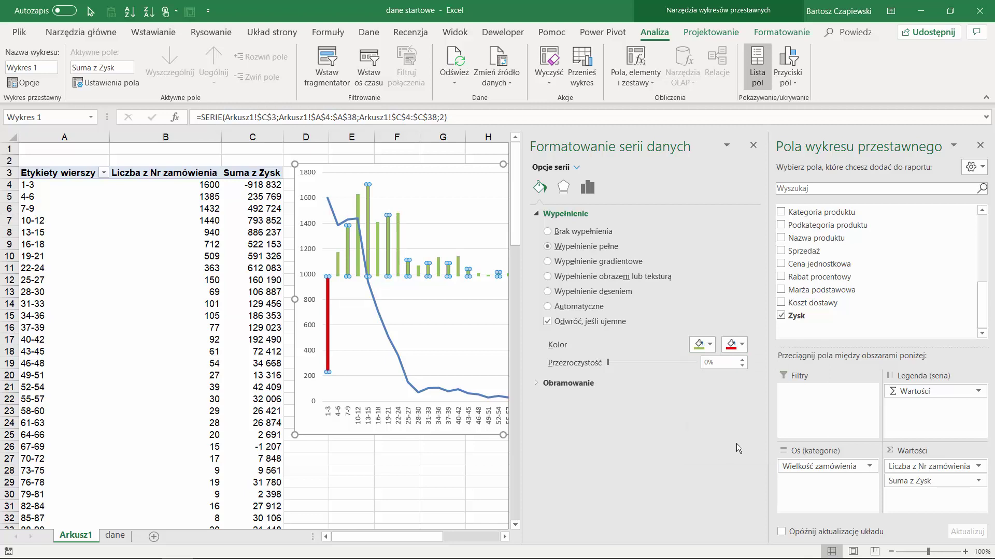
- Narrow the Zysk columns' gap width to 75%
{"action": "left_click", "coordinate": [588, 189]}
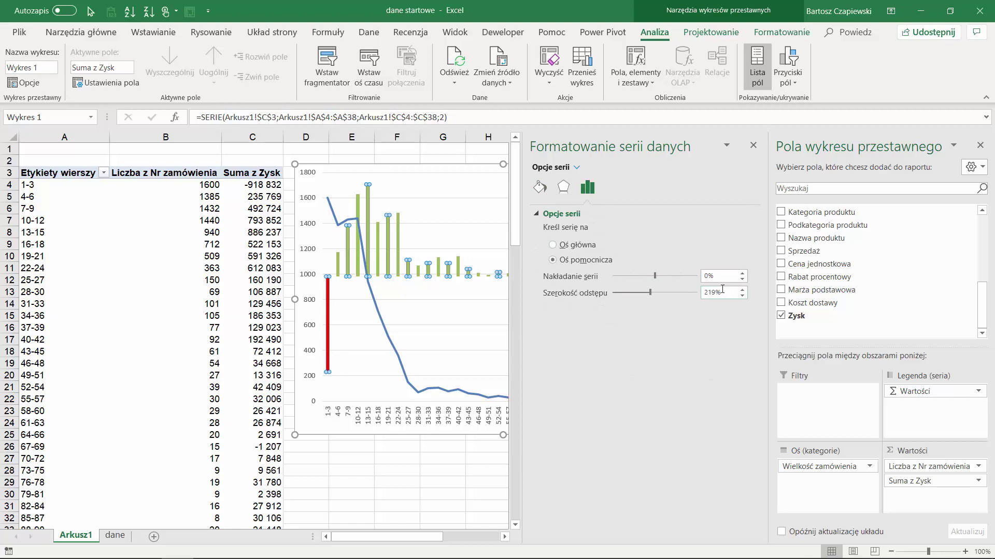
{"action": "type", "text": "75"}
{"action": "key", "text": "Tab"}
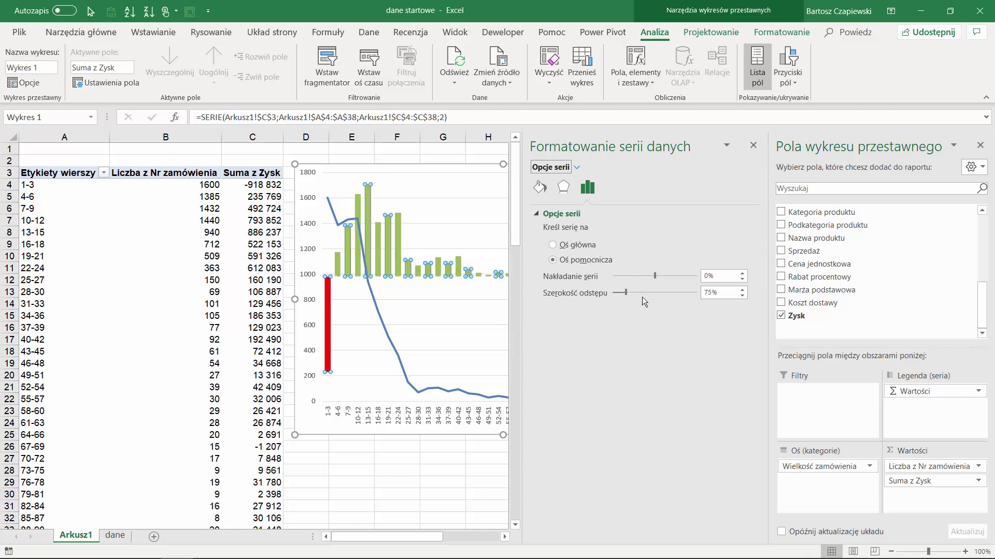
{"action": "left_click", "coordinate": [753, 148]}
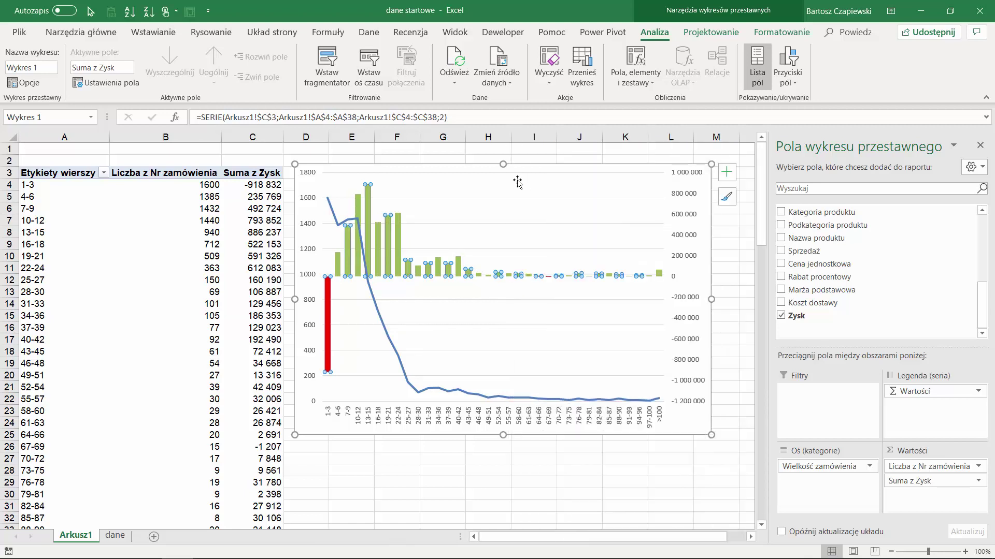
- Widen the pivot chart slightly to the right
{"action": "left_click", "coordinate": [541, 177]}
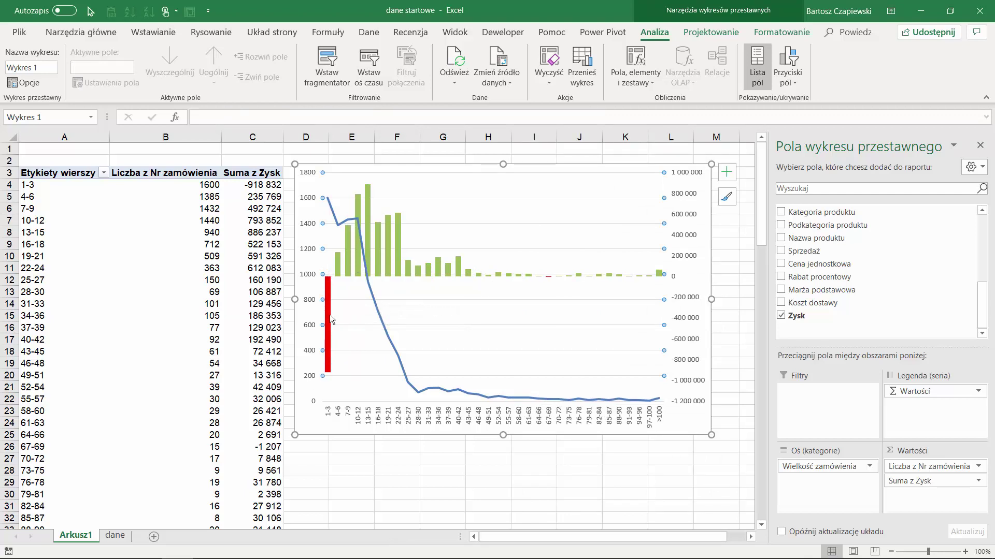
{"action": "mouse_move", "coordinate": [328, 198]}
{"action": "left_click", "coordinate": [415, 184]}
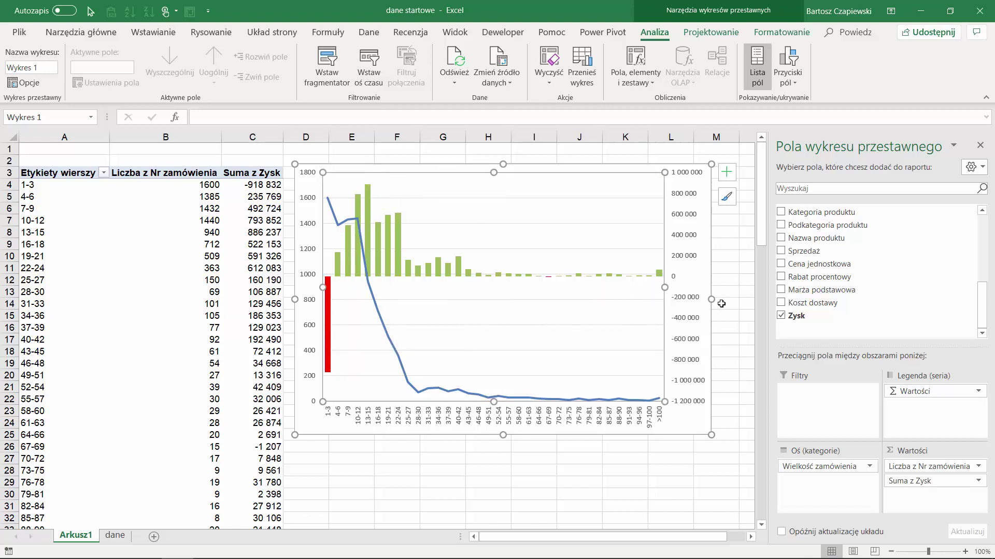
{"action": "left_click_drag", "start_coordinate": [712, 299], "coordinate": [723, 299]}
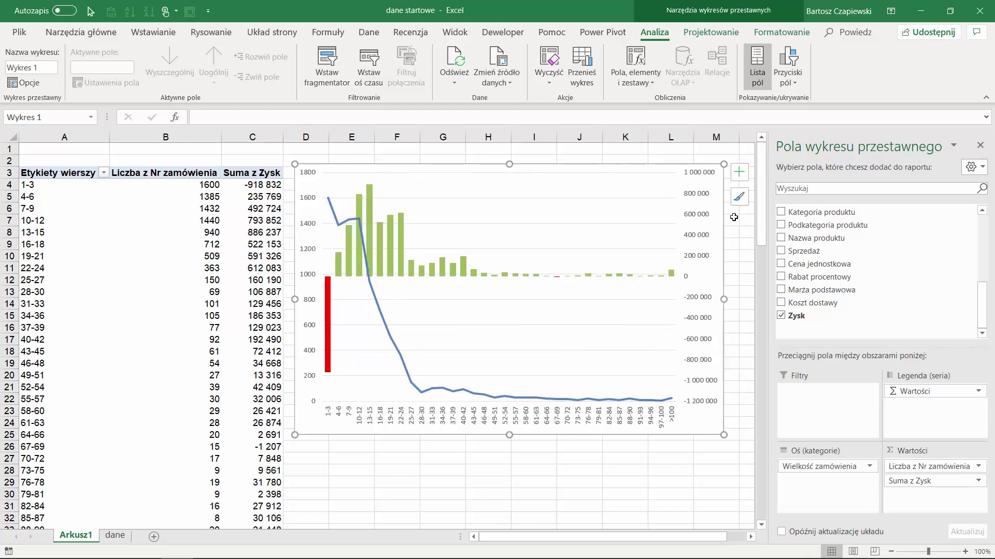
- Add the chart title 'Wielkość zamówienia (kolumna) vs Zysk (linia)'
{"action": "left_click", "coordinate": [739, 172]}
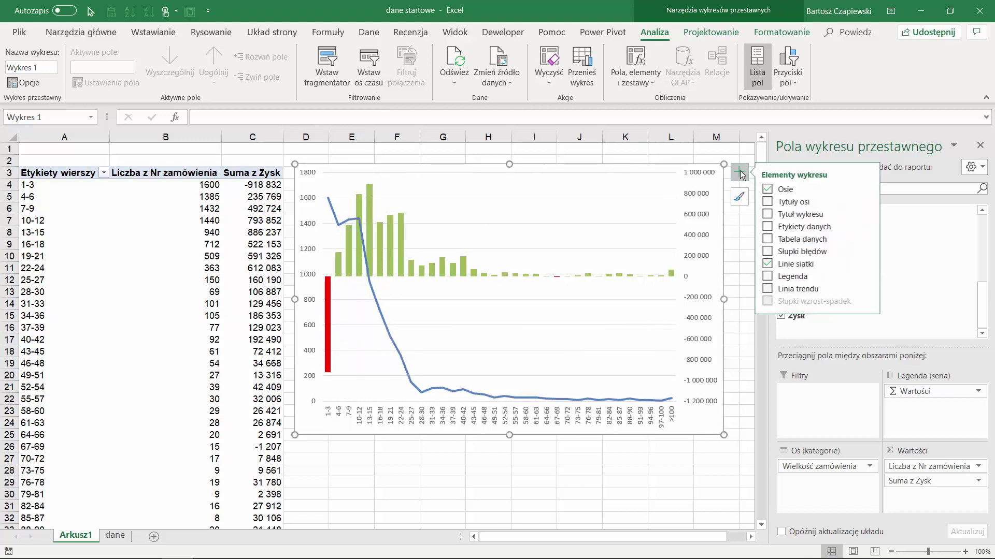
{"action": "left_click", "coordinate": [768, 215]}
{"action": "left_click", "coordinate": [480, 179]}
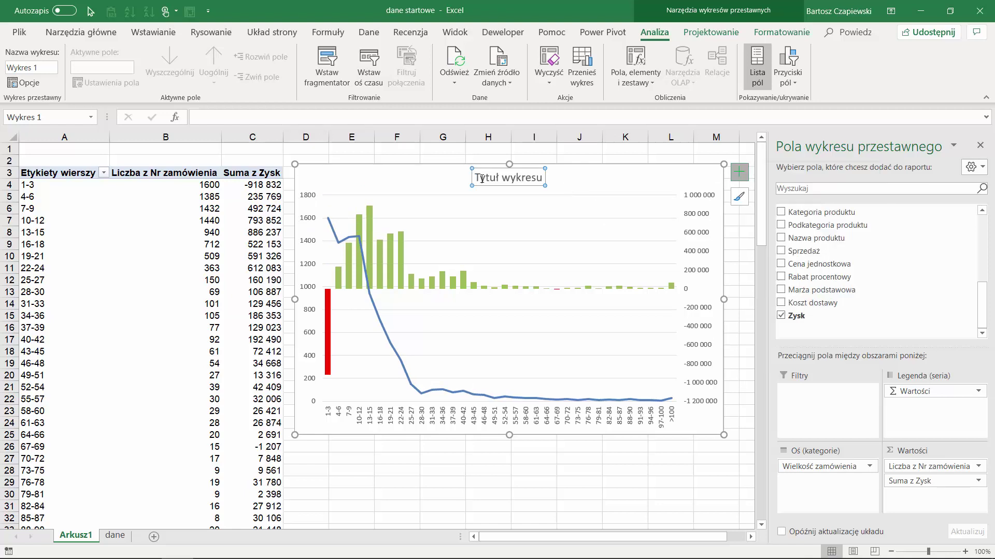
{"action": "triple_click", "coordinate": [491, 178]}
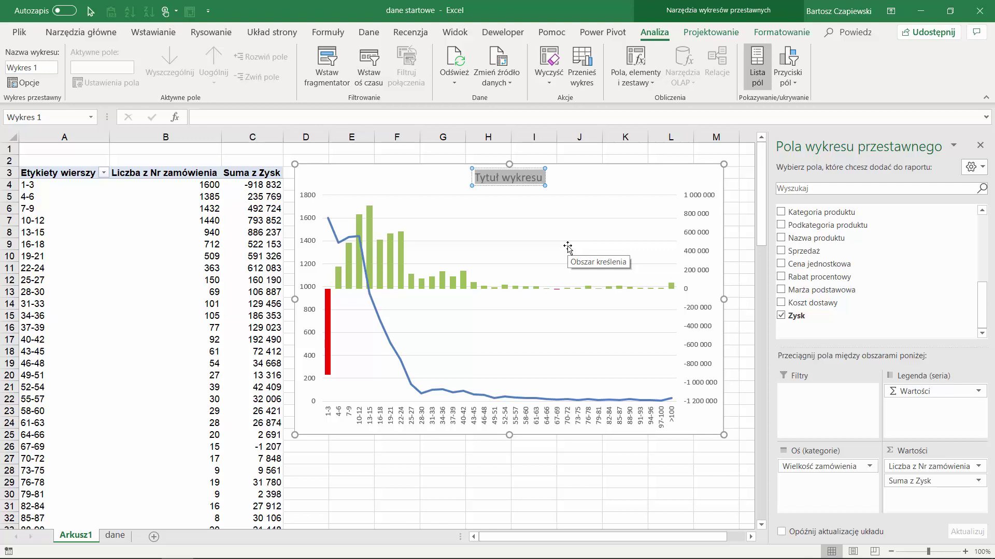
{"action": "type", "text": "Wlelko"}
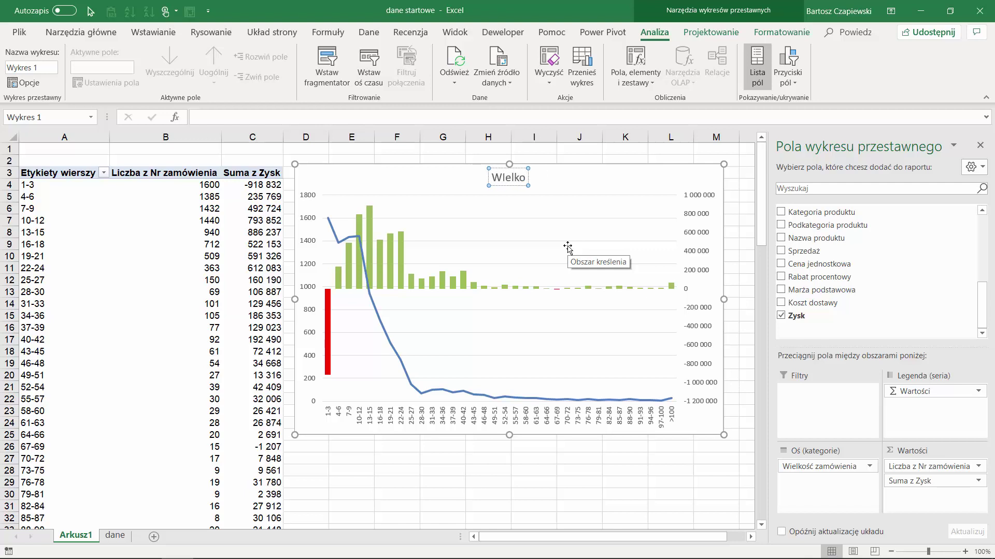
{"action": "key", "text": "BackSpace"}
{"action": "key", "text": "BackSpace"}
{"action": "key", "text": "BackSpace"}
{"action": "key", "text": "BackSpace"}
{"action": "type", "text": "Wielkość"}
{"action": "type", "text": " zamówienia"}
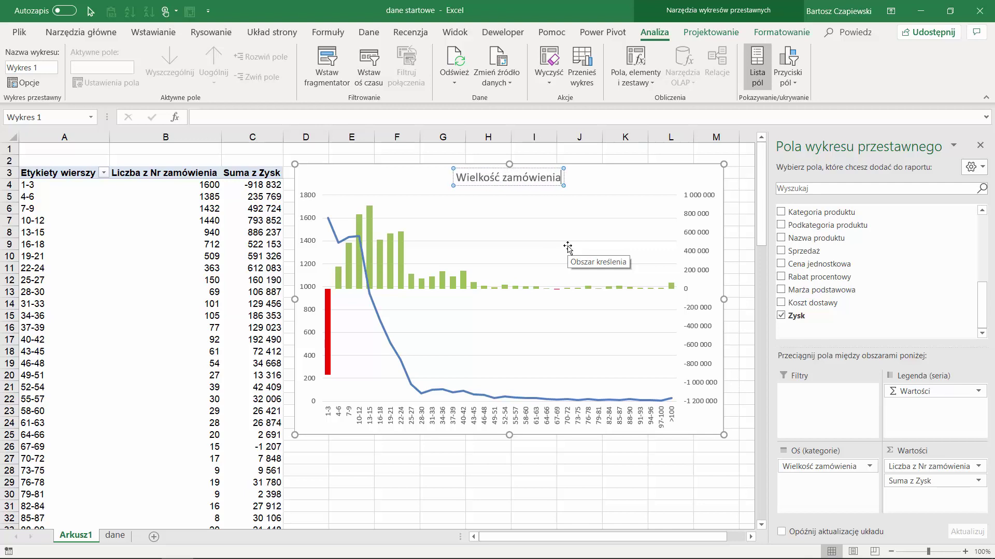
{"action": "type", "text": " (kl"}
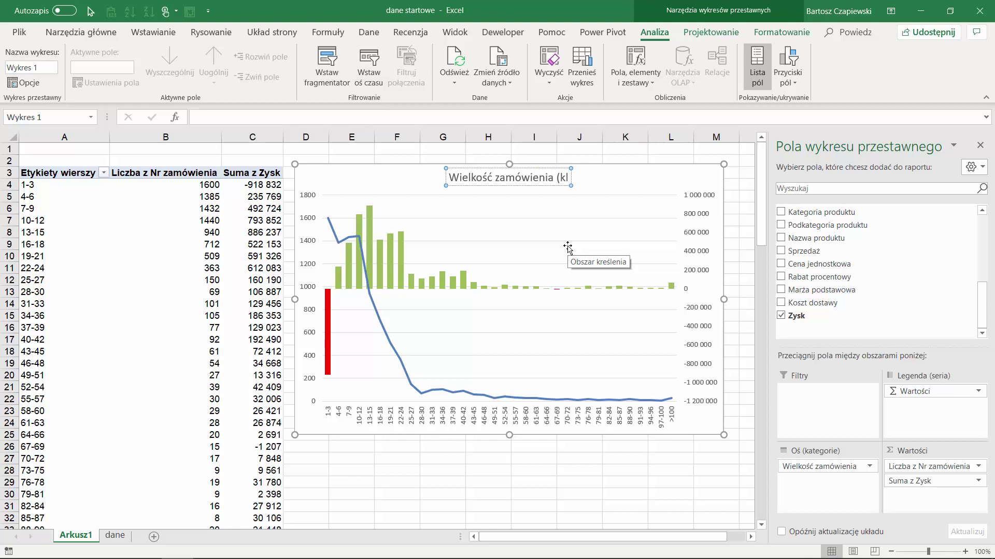
{"action": "key", "text": "BackSpace"}
{"action": "type", "text": "olumna)"}
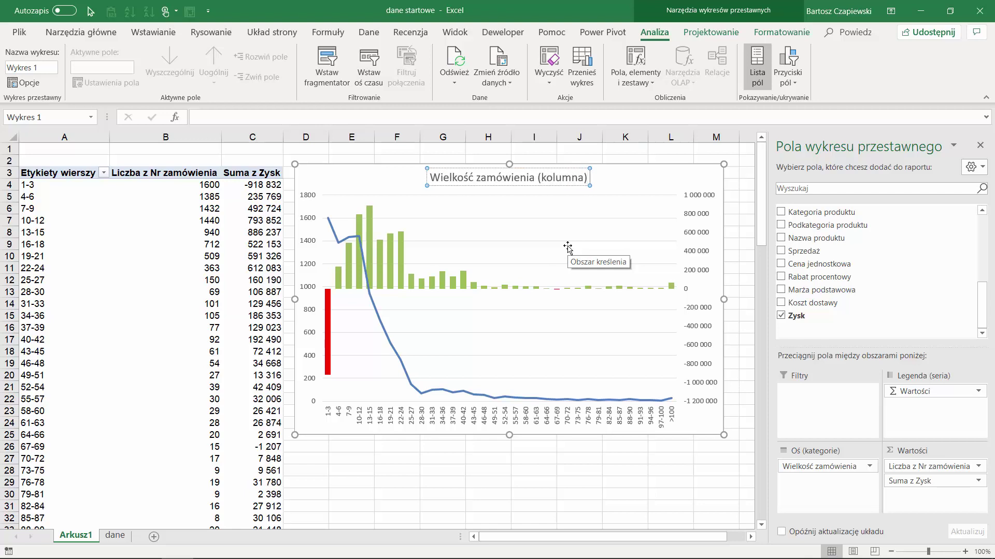
{"action": "type", "text": " vs Zysk"}
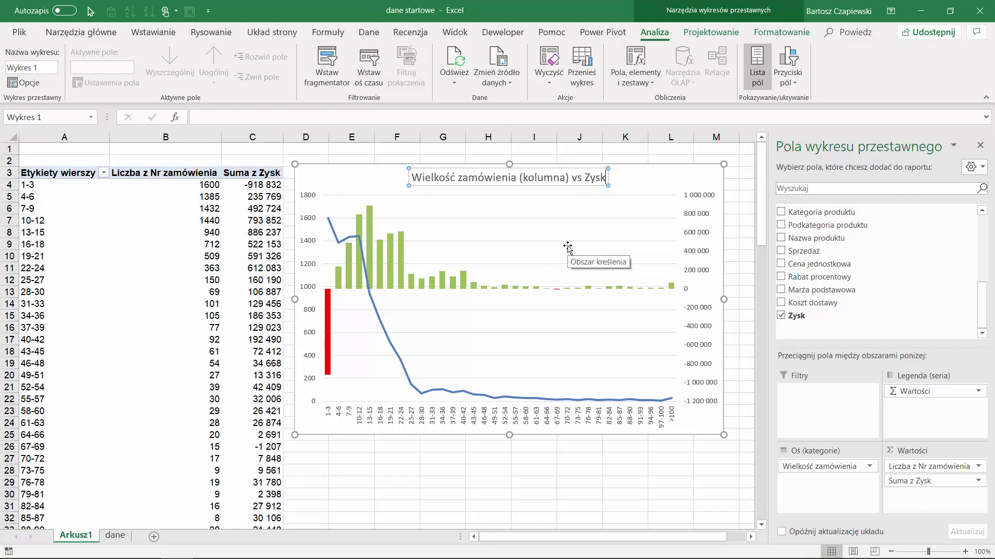
{"action": "type", "text": " (linia)"}
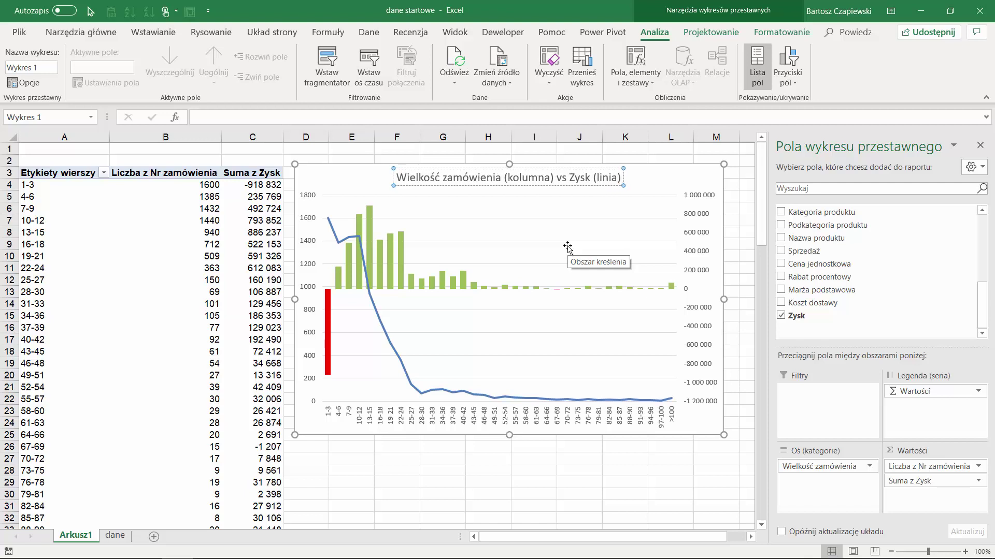
- Colour the words 'Wielkość zamówienia' in the chart title dark blue
{"action": "left_click", "coordinate": [389, 177], "text": "shift"}
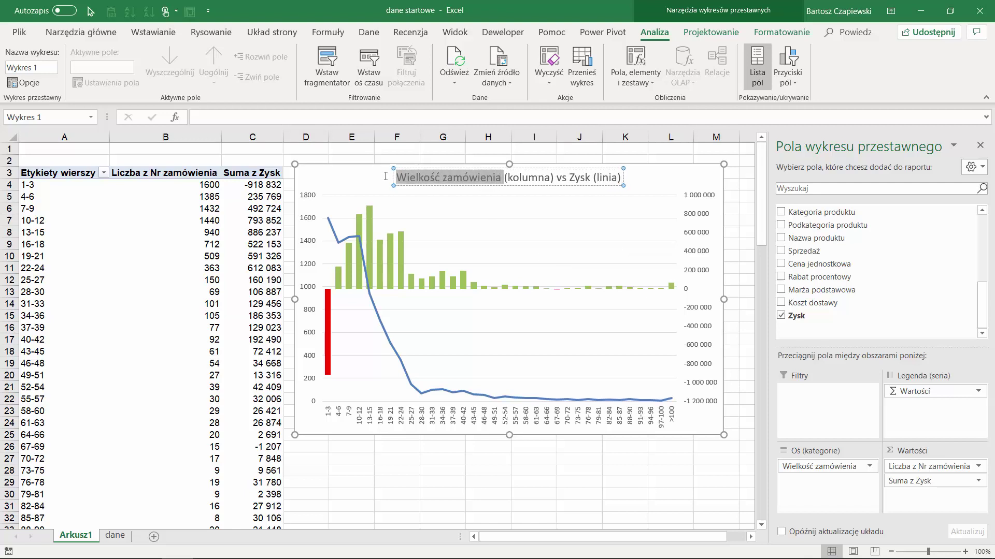
{"action": "left_click", "coordinate": [103, 33]}
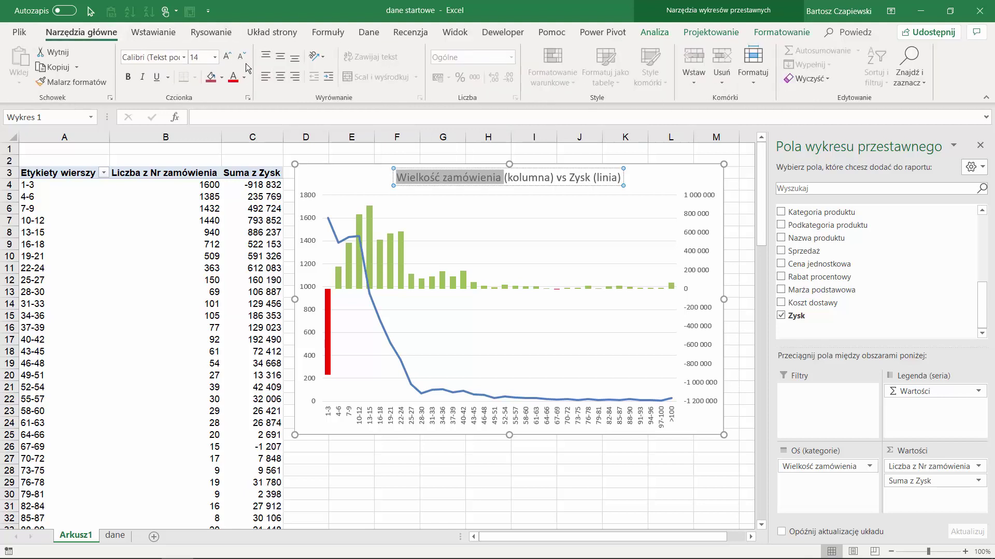
{"action": "left_click", "coordinate": [244, 77]}
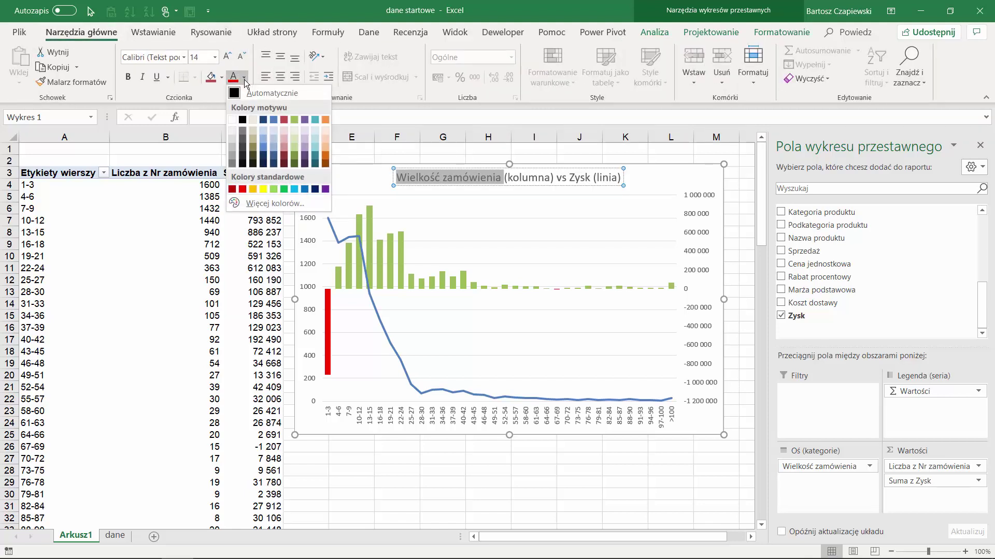
{"action": "left_click", "coordinate": [264, 119]}
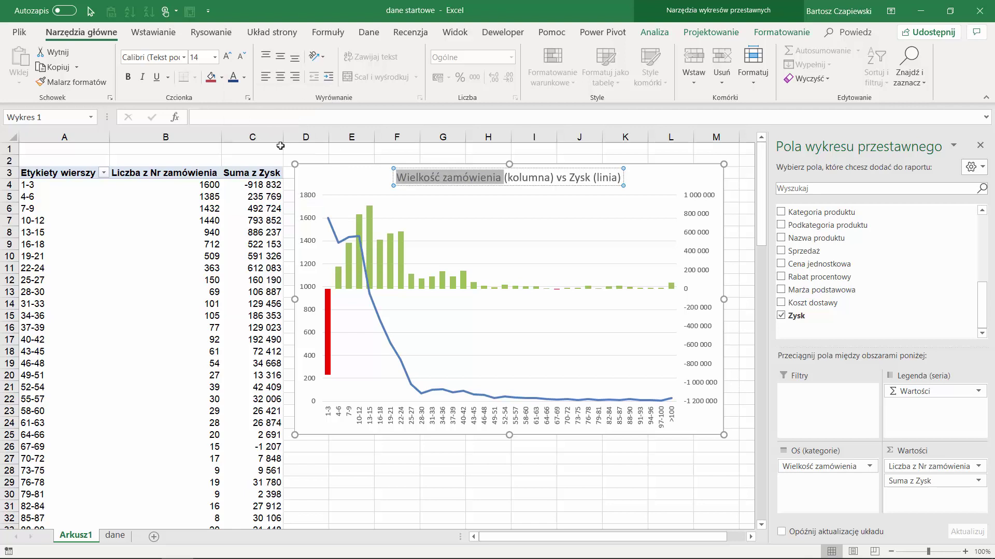
- Leave the chart title and select the chart's left value axis
{"action": "left_click", "coordinate": [348, 174]}
{"action": "key", "text": "Escape"}
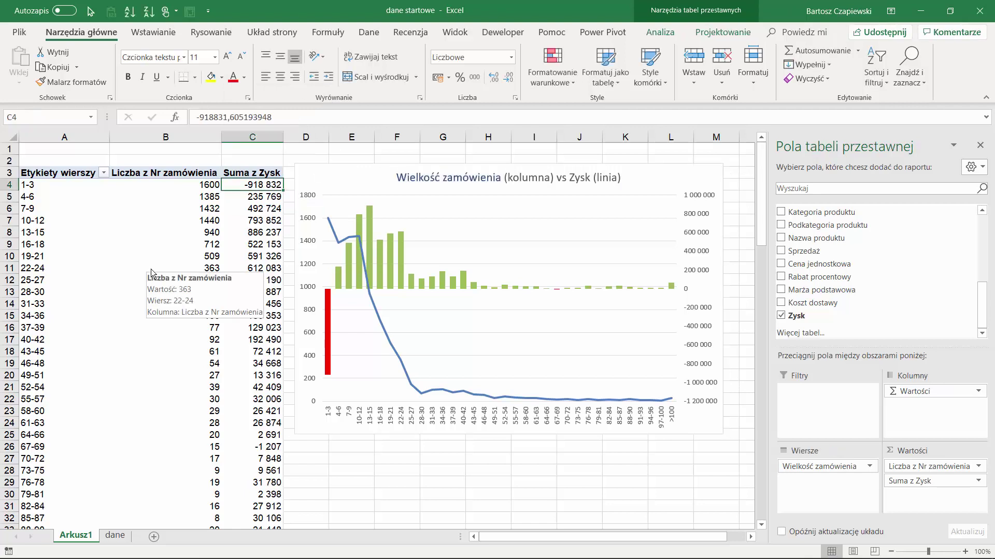
{"action": "left_click", "coordinate": [310, 244]}
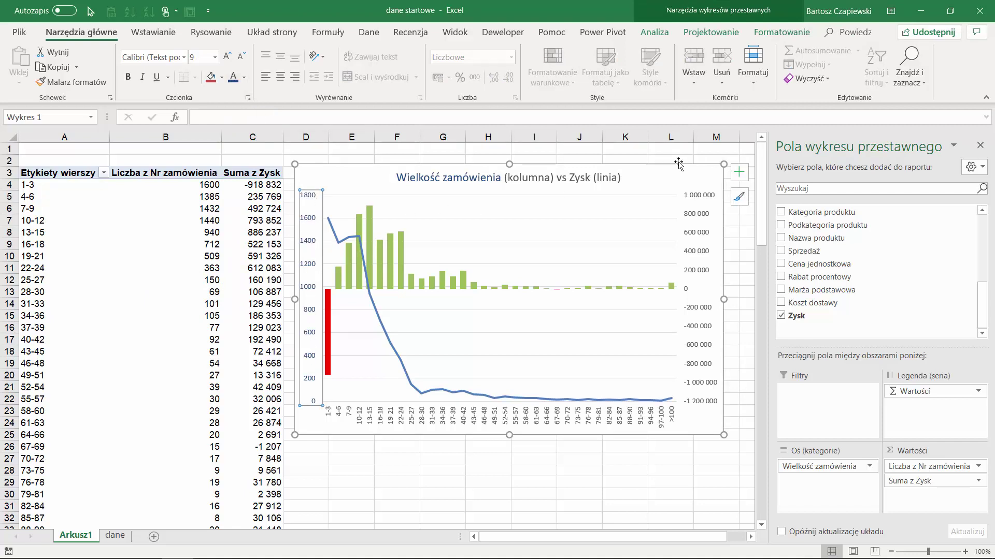
- Look through the chart's axis element options and select the vertical value axis
{"action": "left_click", "coordinate": [739, 172]}
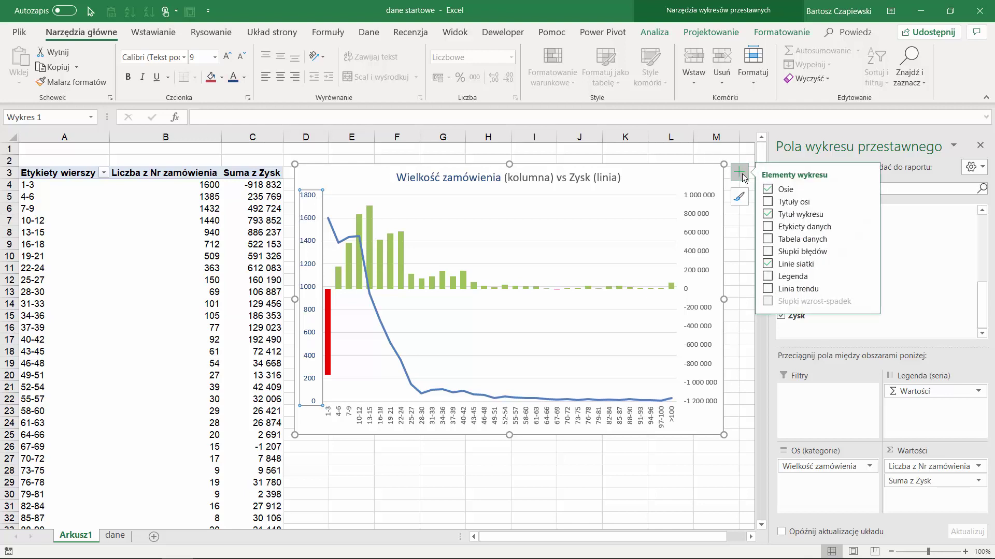
{"action": "mouse_move", "coordinate": [815, 188]}
{"action": "left_click", "coordinate": [868, 190]}
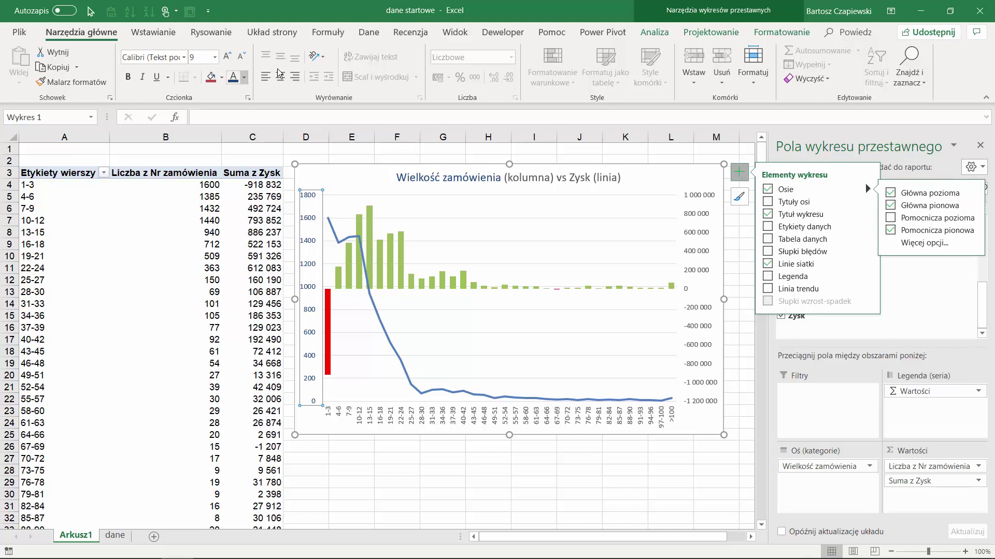
{"action": "left_click", "coordinate": [775, 32]}
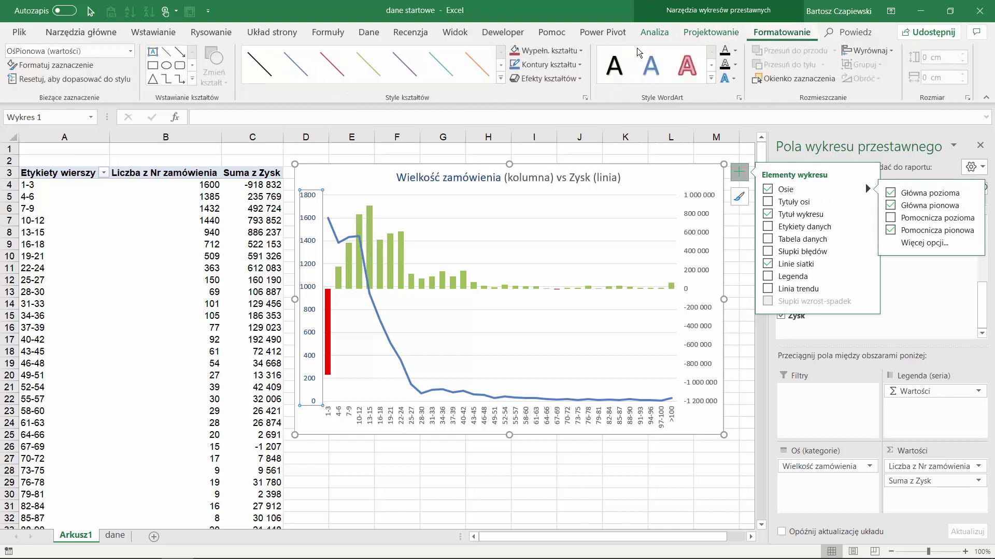
{"action": "left_click", "coordinate": [347, 192]}
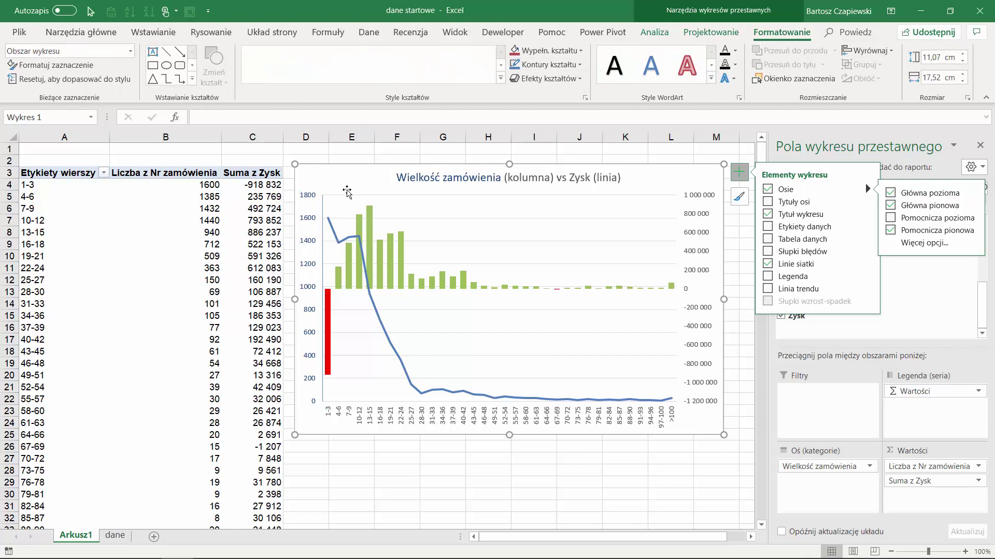
{"action": "left_click", "coordinate": [307, 202]}
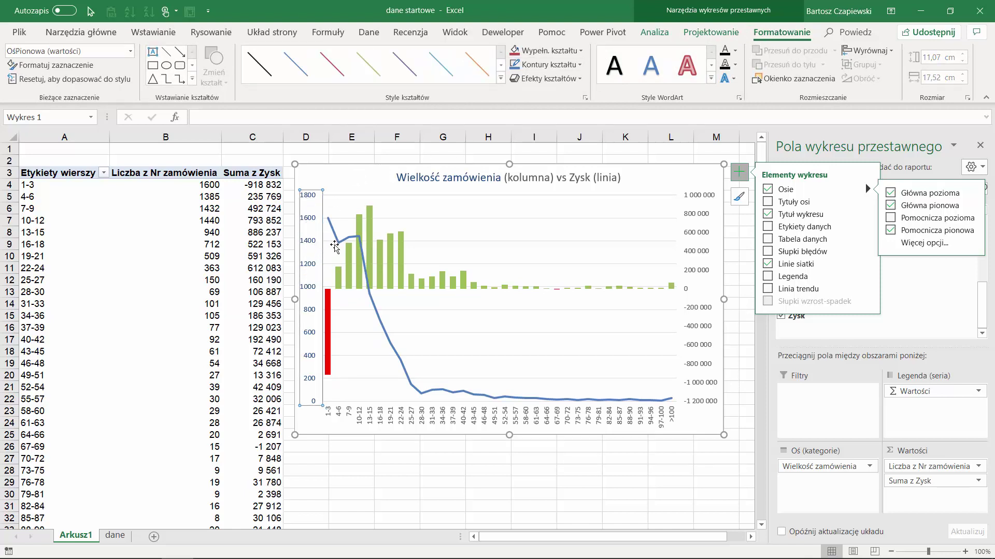
{"action": "left_click", "coordinate": [312, 220]}
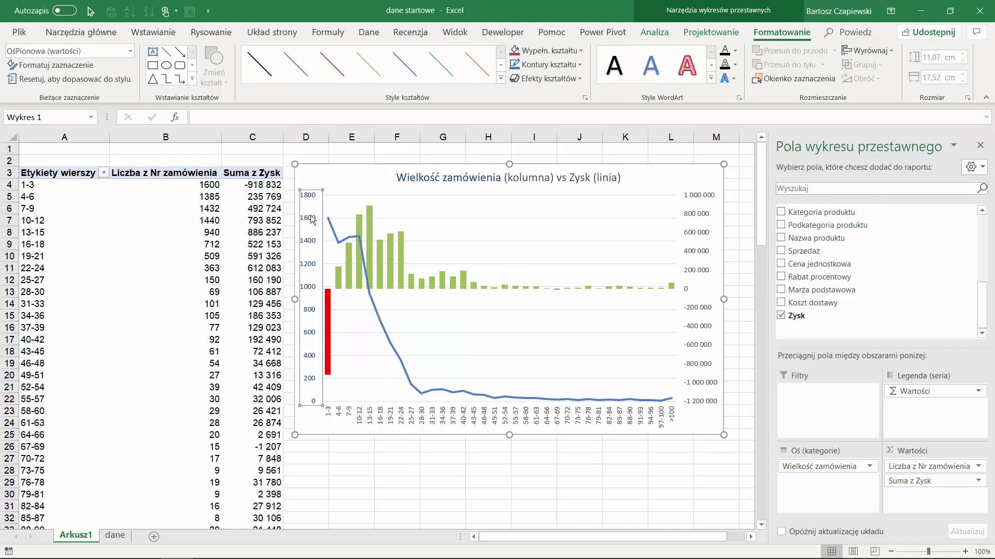
- Set the left value axis's major tick marks to Outside (Zewnętrzny) and deselect the chart
{"action": "double_click", "coordinate": [321, 224]}
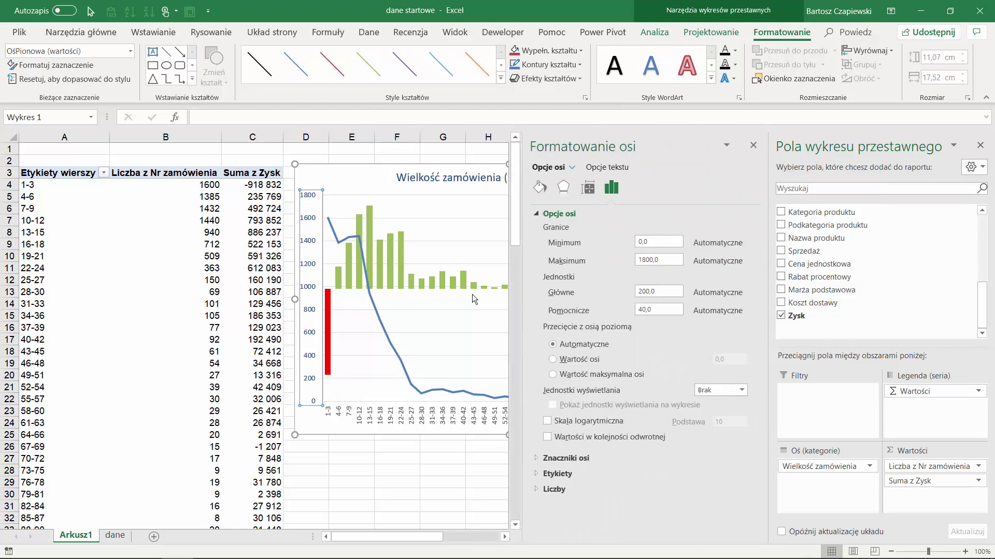
{"action": "left_click", "coordinate": [540, 458]}
{"action": "left_click", "coordinate": [730, 475]}
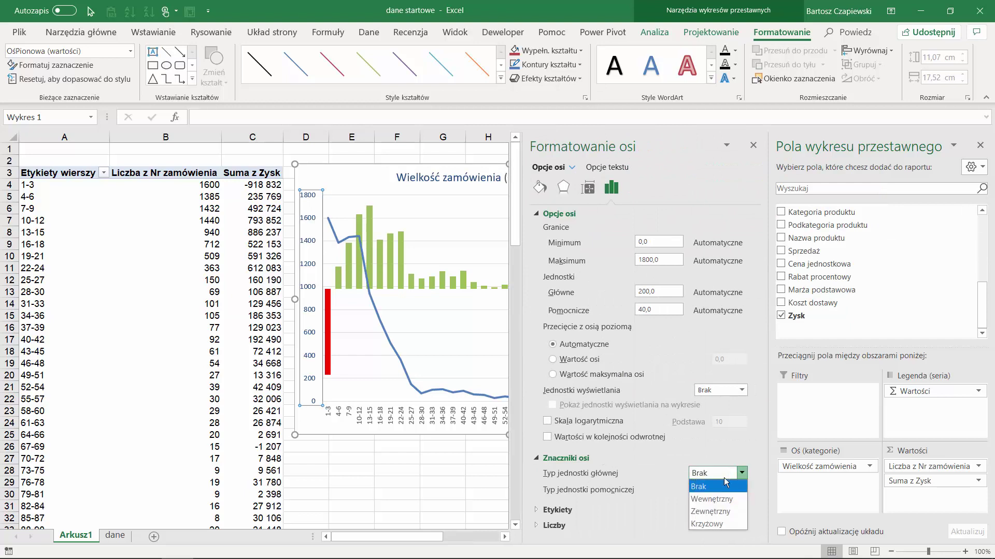
{"action": "left_click", "coordinate": [715, 512]}
{"action": "left_click", "coordinate": [363, 182]}
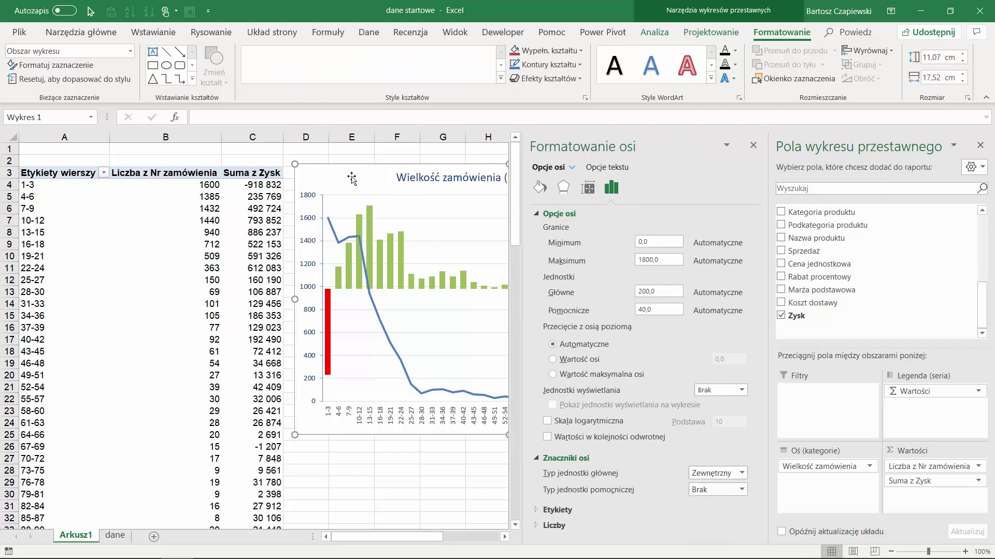
{"action": "left_click", "coordinate": [753, 145]}
{"action": "left_click", "coordinate": [739, 172]}
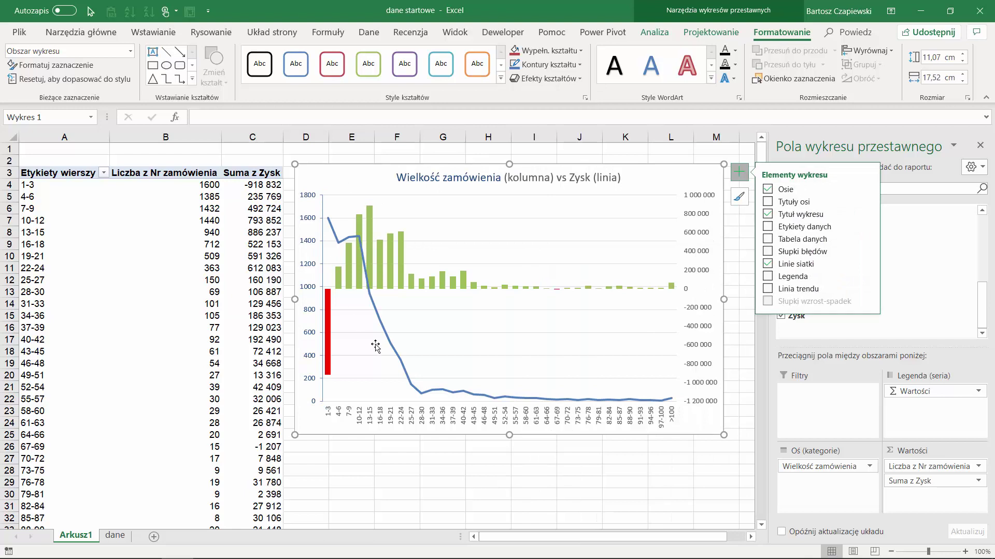
{"action": "left_click", "coordinate": [501, 457]}
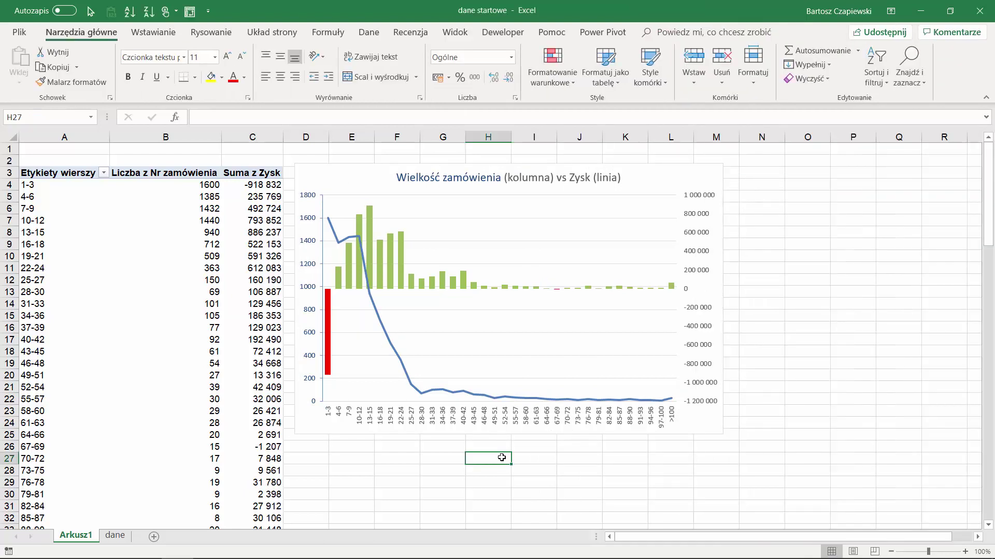
- Insert Kategoria produktu and Podkategoria produktu slicers and move the category slicer right of the chart
{"action": "left_click", "coordinate": [214, 229]}
{"action": "left_click", "coordinate": [166, 33]}
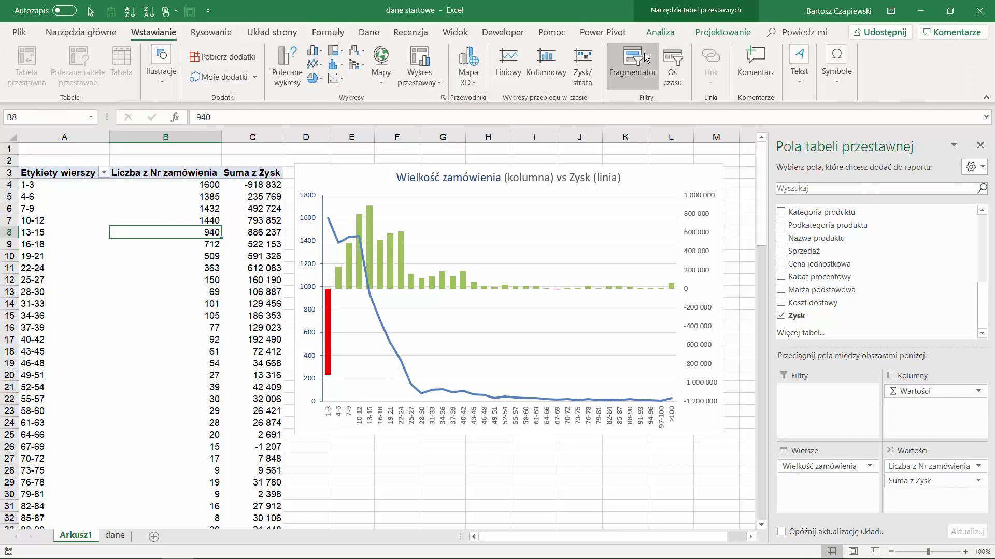
{"action": "left_click", "coordinate": [633, 66]}
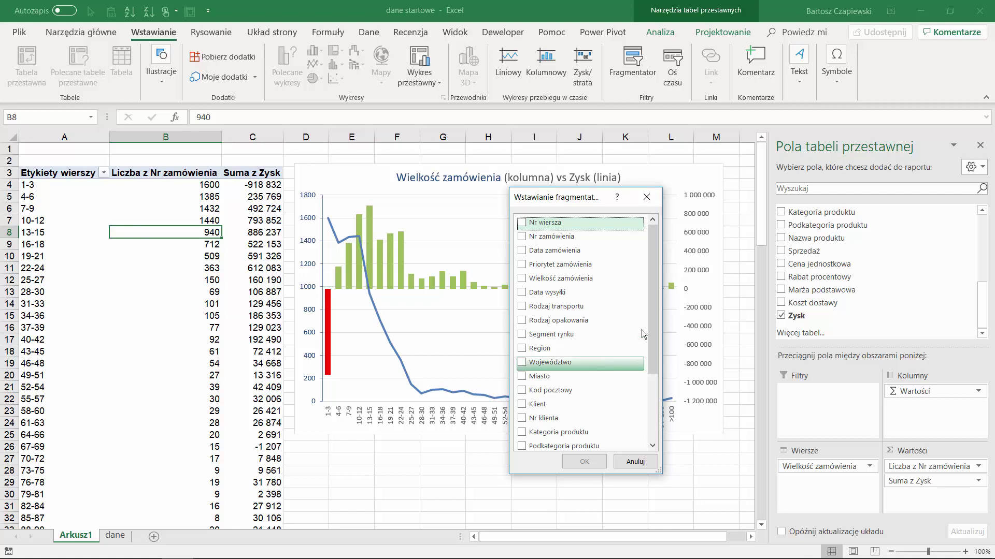
{"action": "left_click_drag", "start_coordinate": [654, 292], "coordinate": [612, 360]}
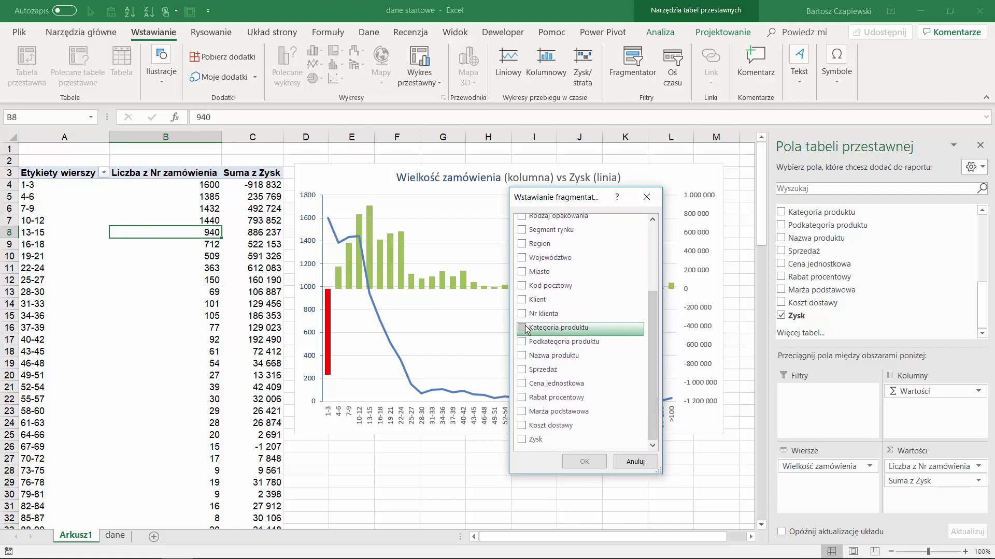
{"action": "left_click", "coordinate": [521, 327]}
{"action": "left_click", "coordinate": [522, 342]}
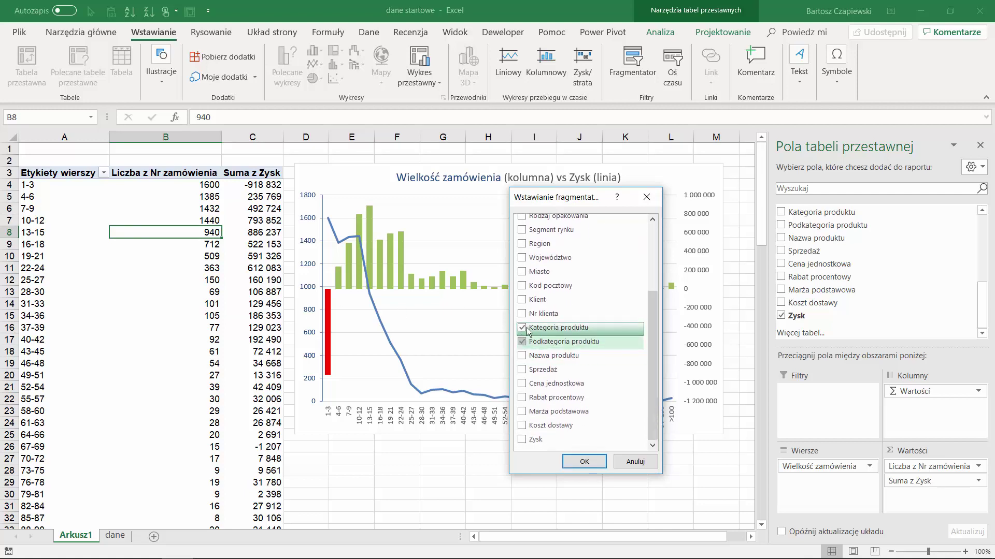
{"action": "left_click", "coordinate": [580, 463]}
{"action": "left_click_drag", "start_coordinate": [455, 232], "coordinate": [822, 159]}
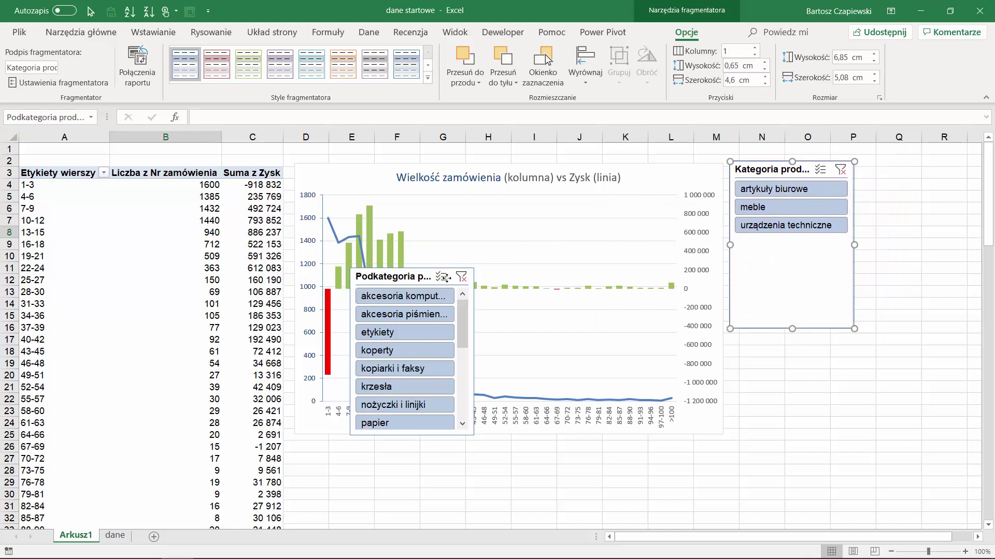
- Put the subcategory slicer under the category slicer, then filter to urządzenia techniczne and akcesoria komputerowe
{"action": "left_click_drag", "start_coordinate": [444, 277], "coordinate": [825, 247]}
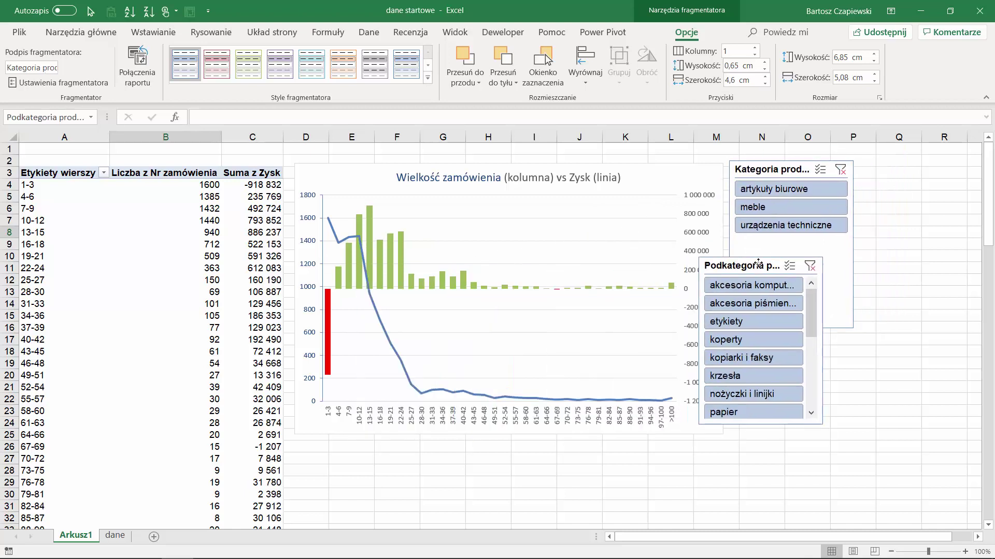
{"action": "left_click", "coordinate": [773, 191]}
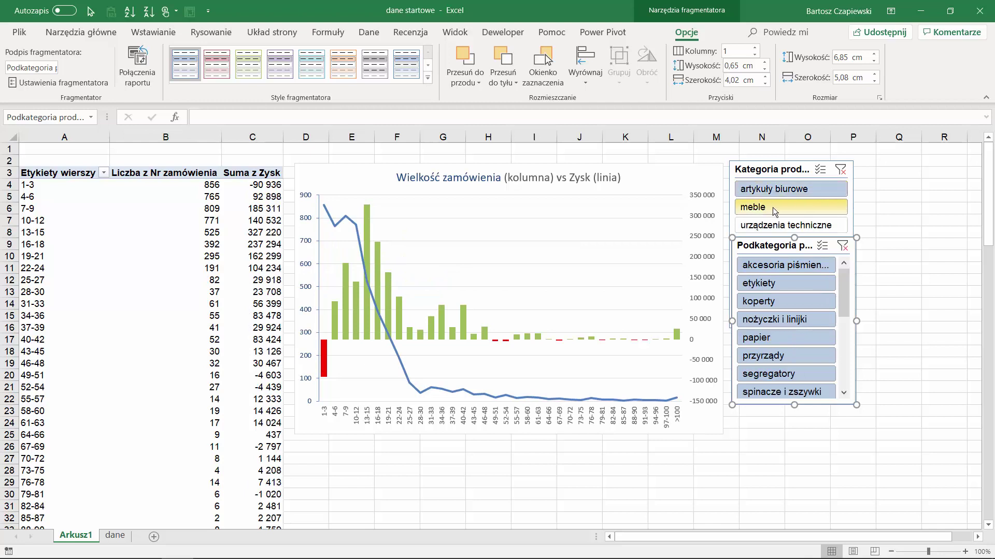
{"action": "left_click", "coordinate": [772, 211]}
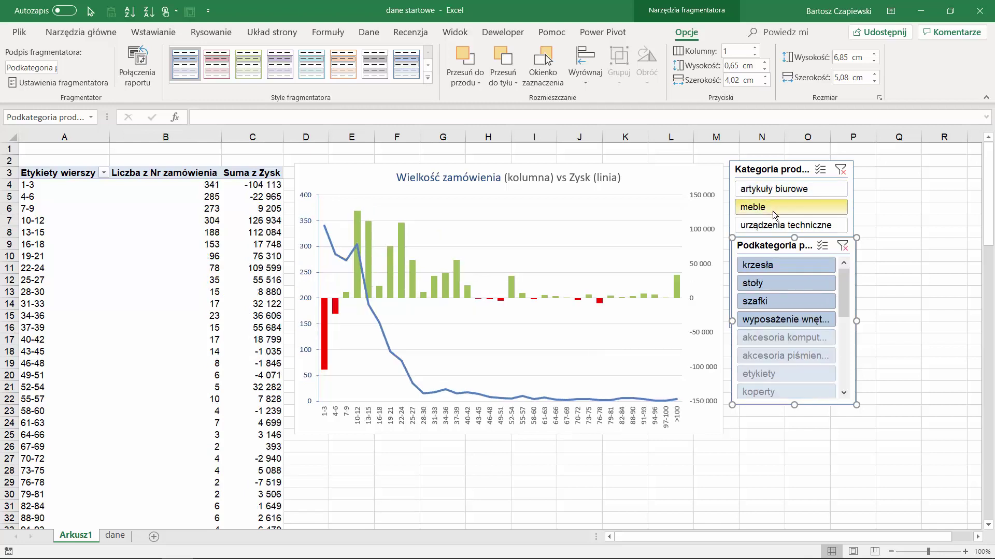
{"action": "left_click", "coordinate": [774, 228]}
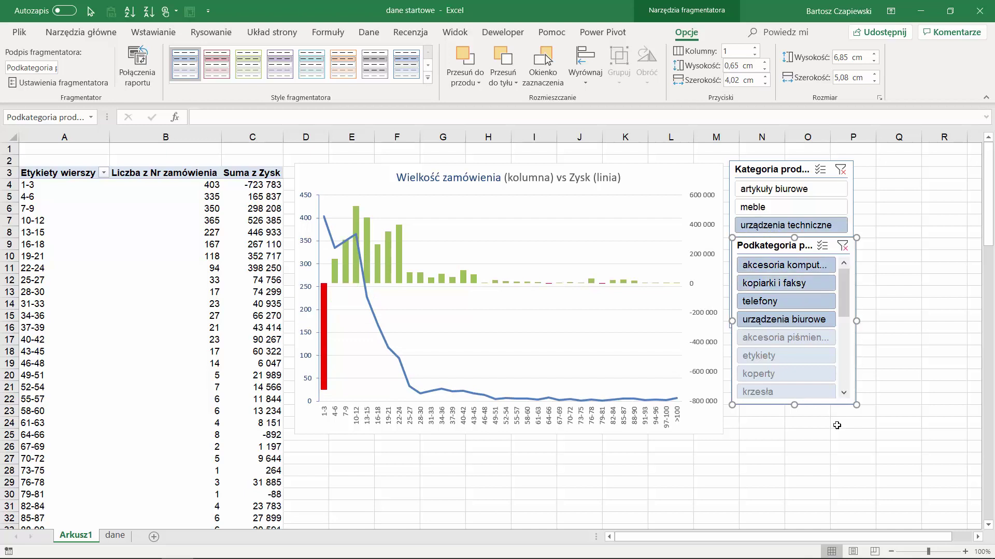
{"action": "key", "text": "Escape"}
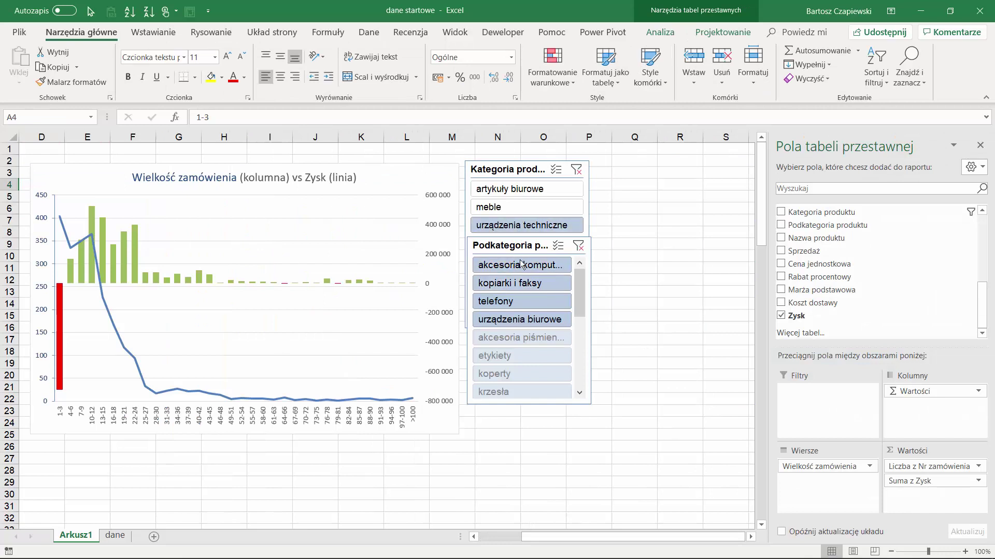
{"action": "left_click", "coordinate": [522, 270]}
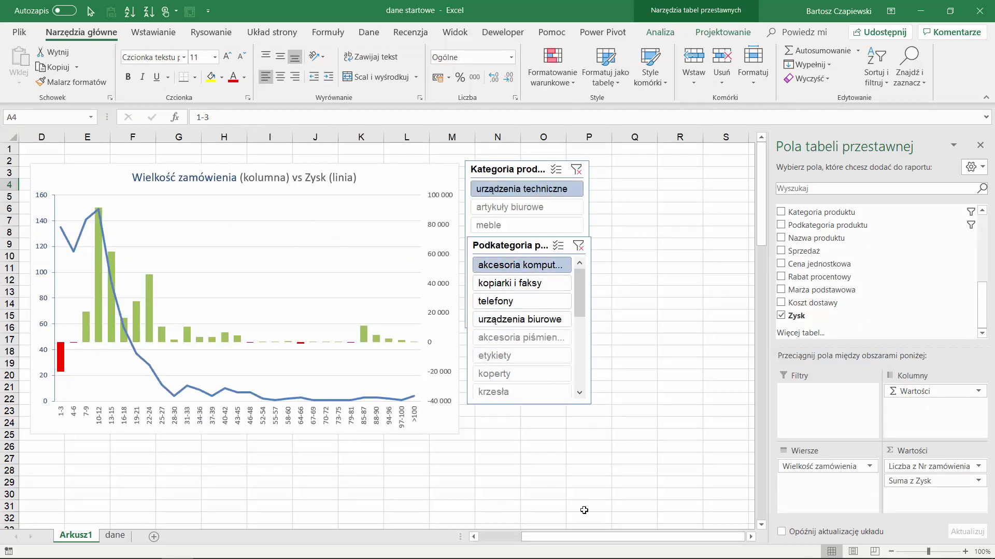
{"action": "left_click_drag", "start_coordinate": [593, 542], "coordinate": [550, 542]}
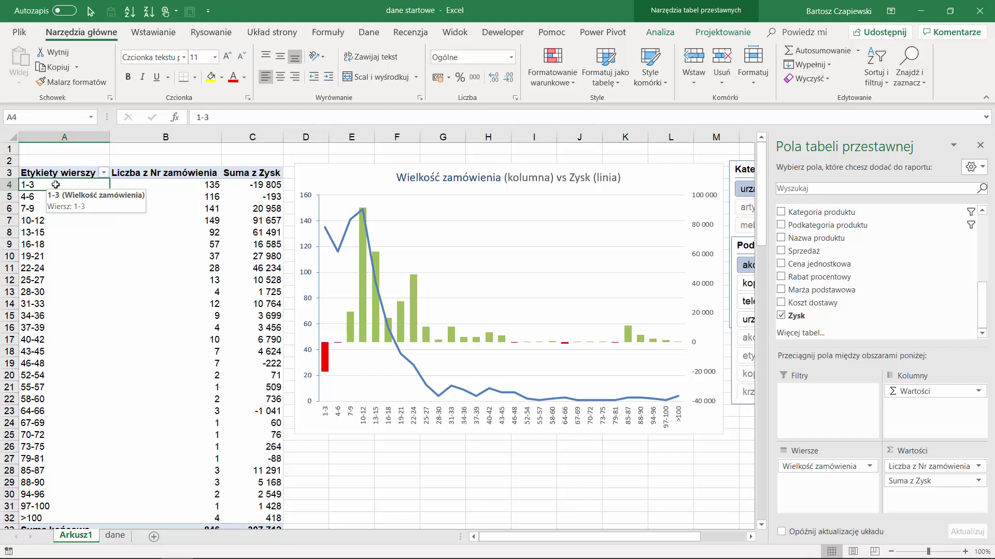
- Enable 'Show items with no data' for the order-size field so empty bands like <1 appear
{"action": "right_click", "coordinate": [56, 184]}
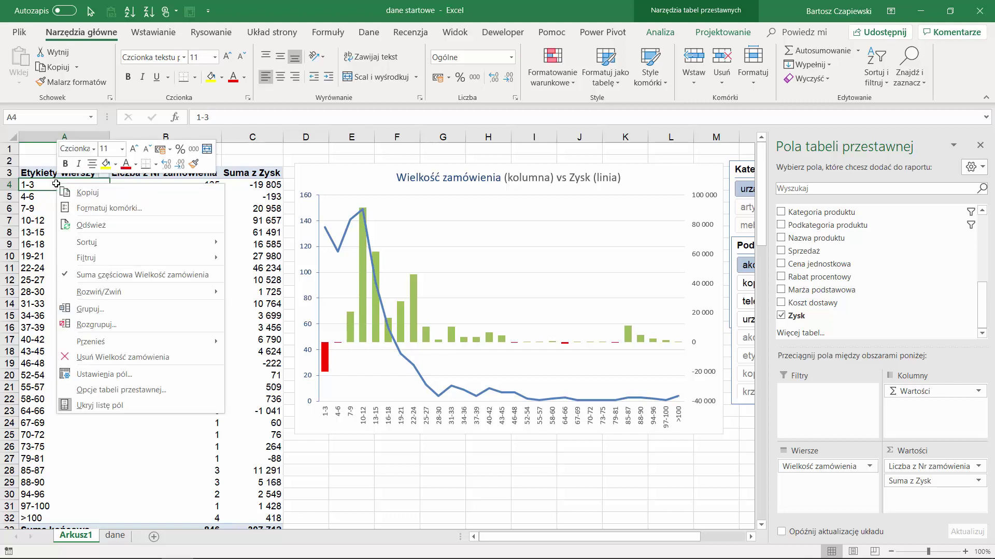
{"action": "left_click", "coordinate": [123, 380]}
{"action": "left_click", "coordinate": [136, 293]}
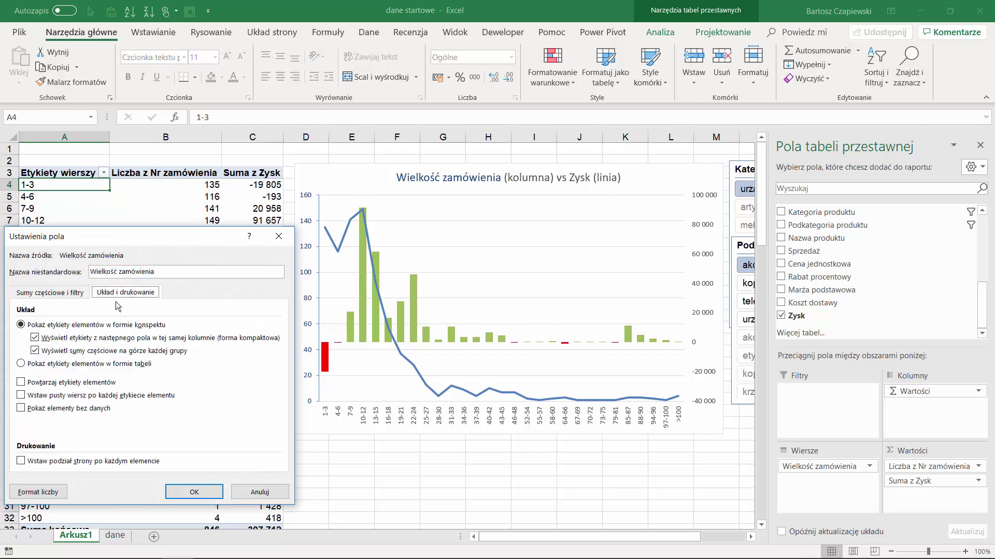
{"action": "left_click", "coordinate": [21, 409]}
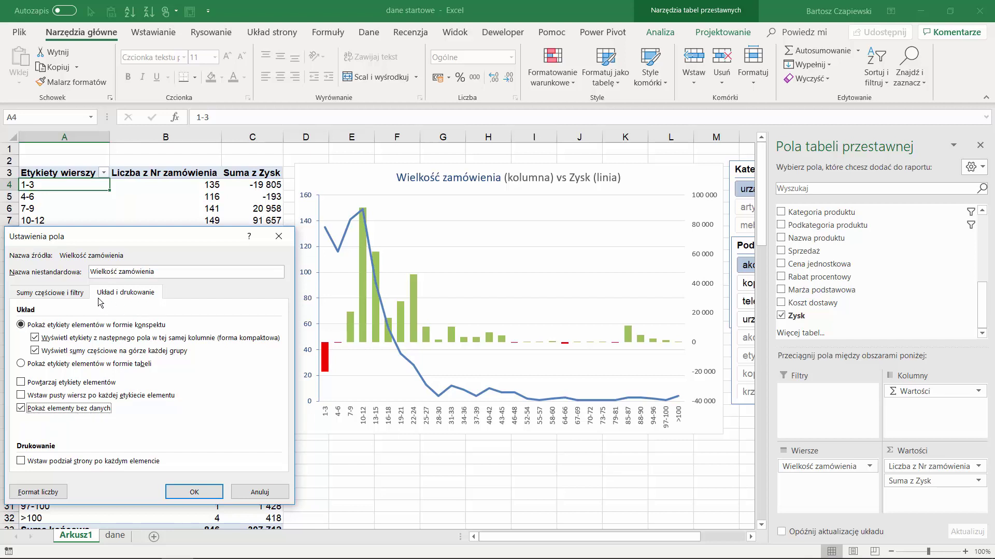
{"action": "left_click", "coordinate": [193, 491]}
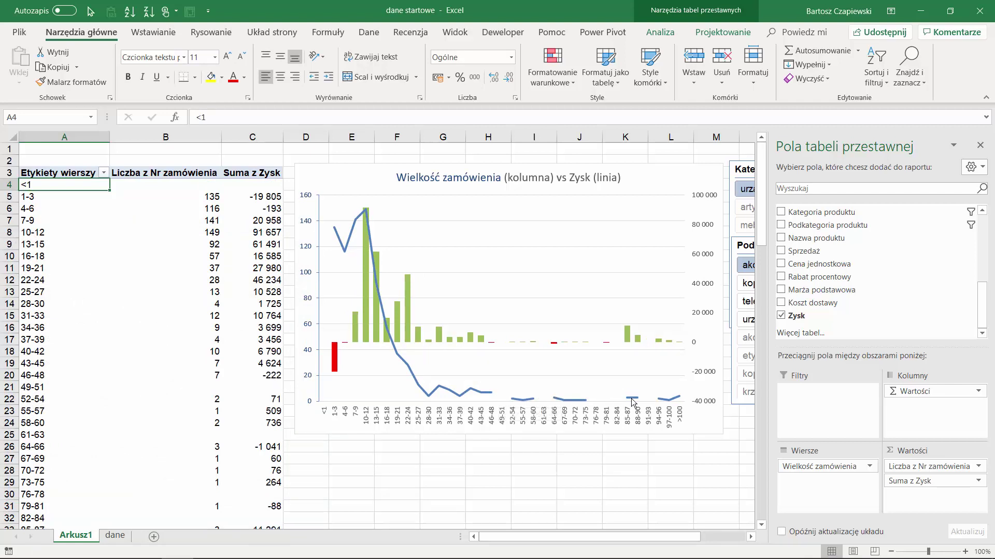
{"action": "left_click", "coordinate": [350, 243]}
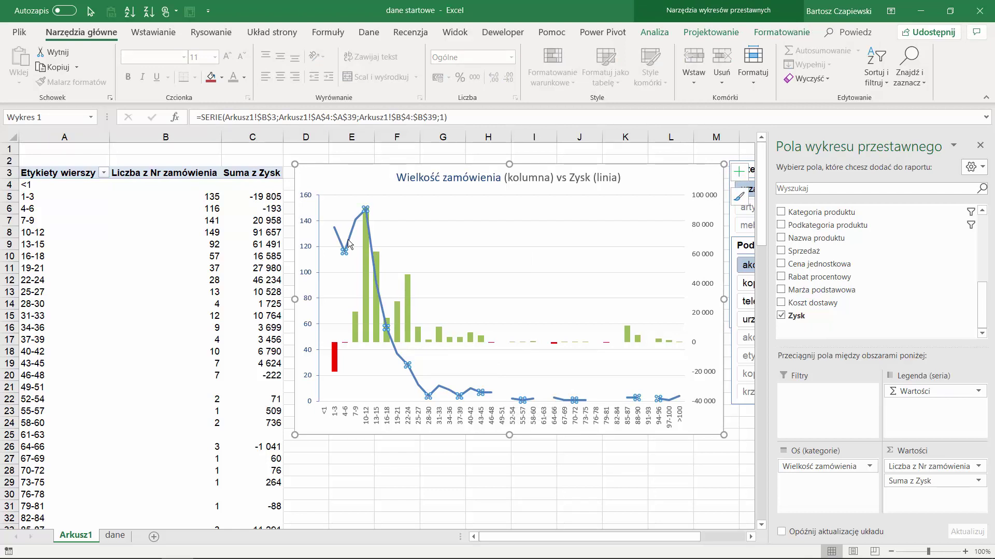
- Set the Zysk line's markers to Automatic (Automatycznie), then select the plot area
{"action": "right_click", "coordinate": [349, 243]}
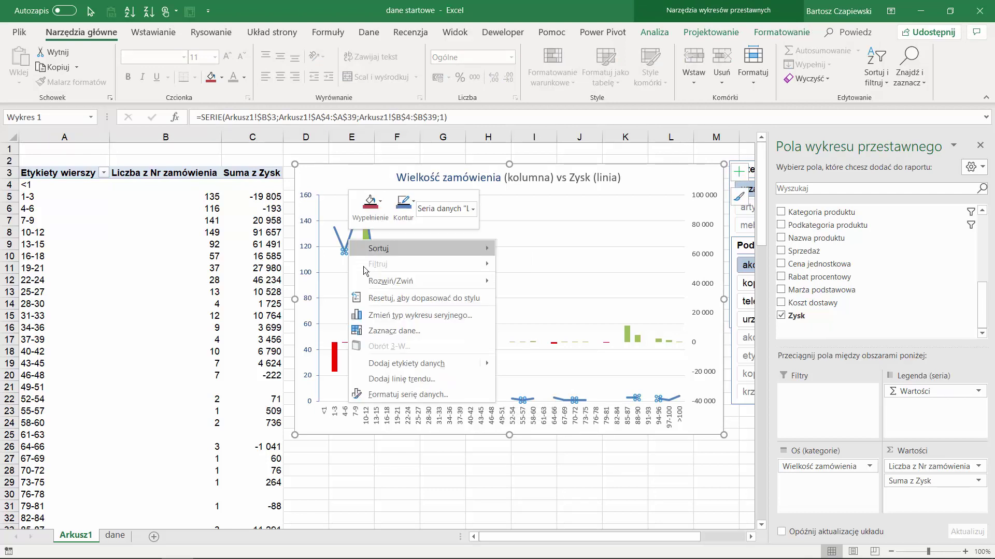
{"action": "left_click", "coordinate": [411, 395]}
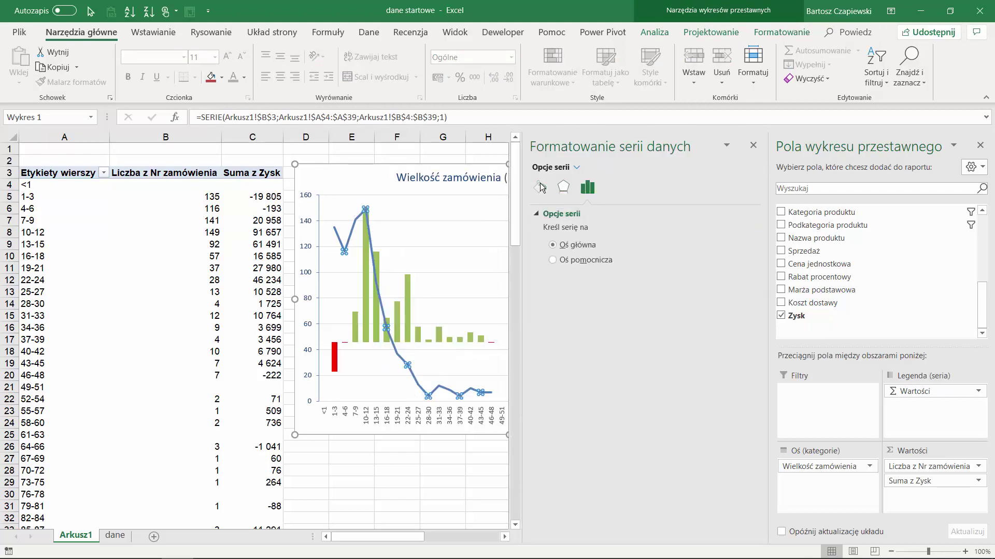
{"action": "left_click", "coordinate": [541, 187]}
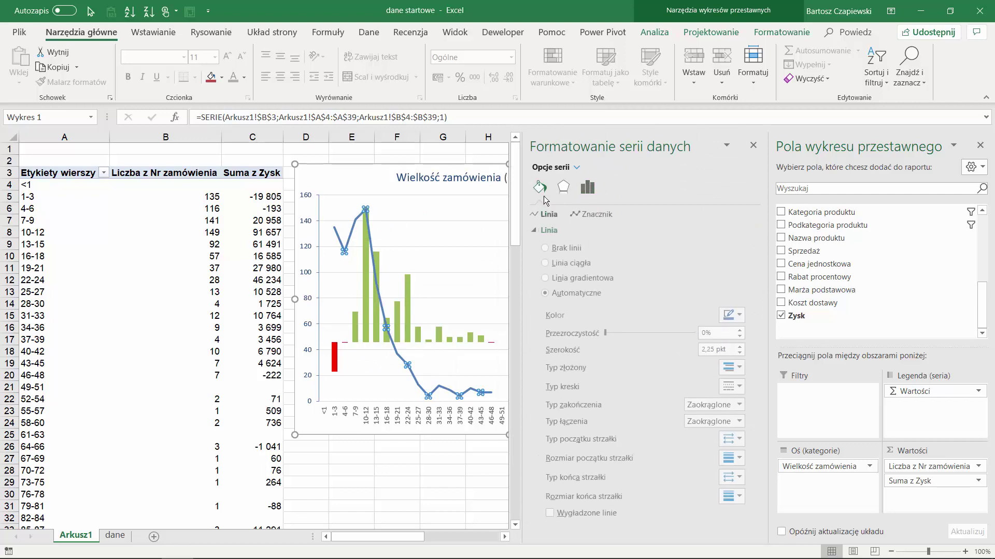
{"action": "left_click", "coordinate": [577, 214]}
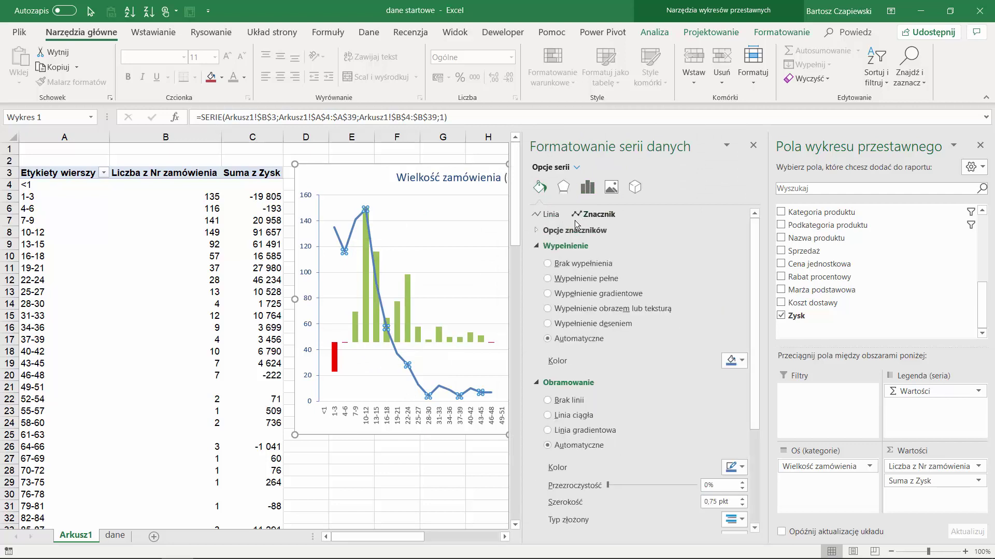
{"action": "left_click", "coordinate": [535, 230]}
{"action": "left_click", "coordinate": [536, 231]}
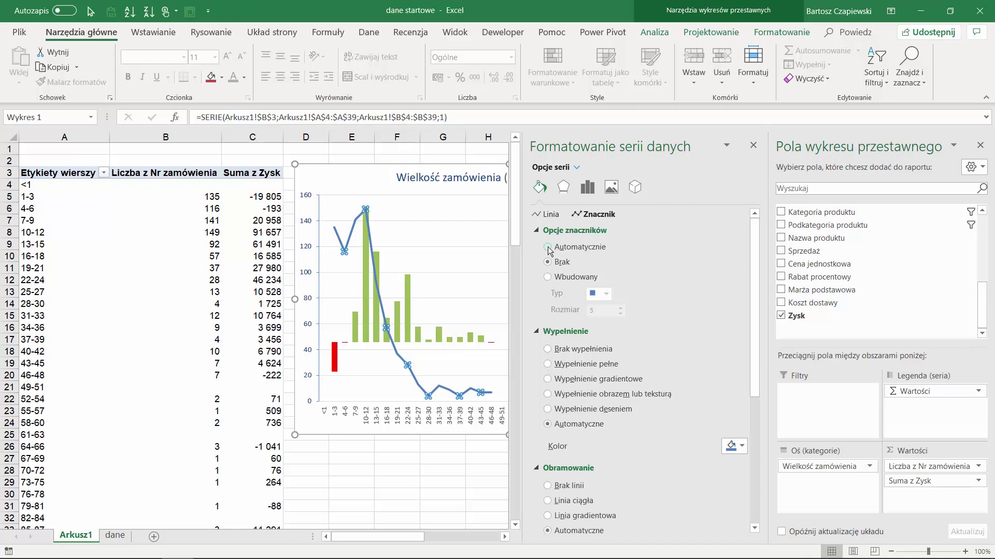
{"action": "left_click", "coordinate": [548, 248]}
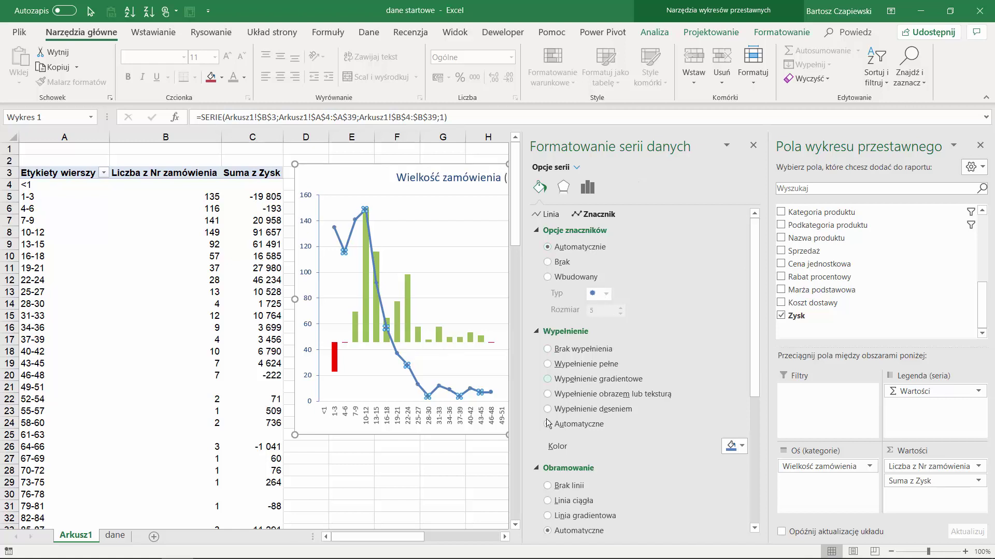
{"action": "left_click_drag", "start_coordinate": [378, 536], "coordinate": [407, 537]}
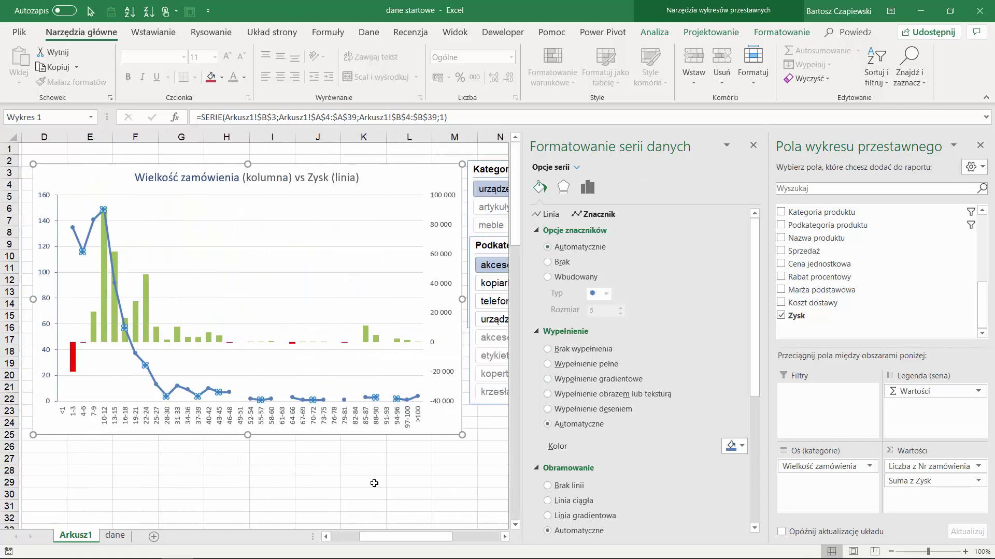
{"action": "left_click", "coordinate": [339, 366]}
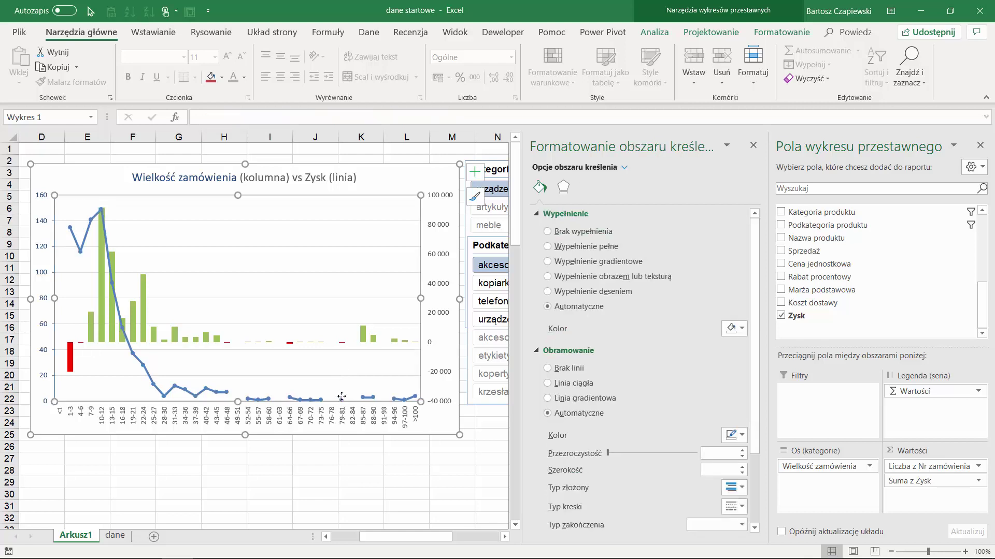